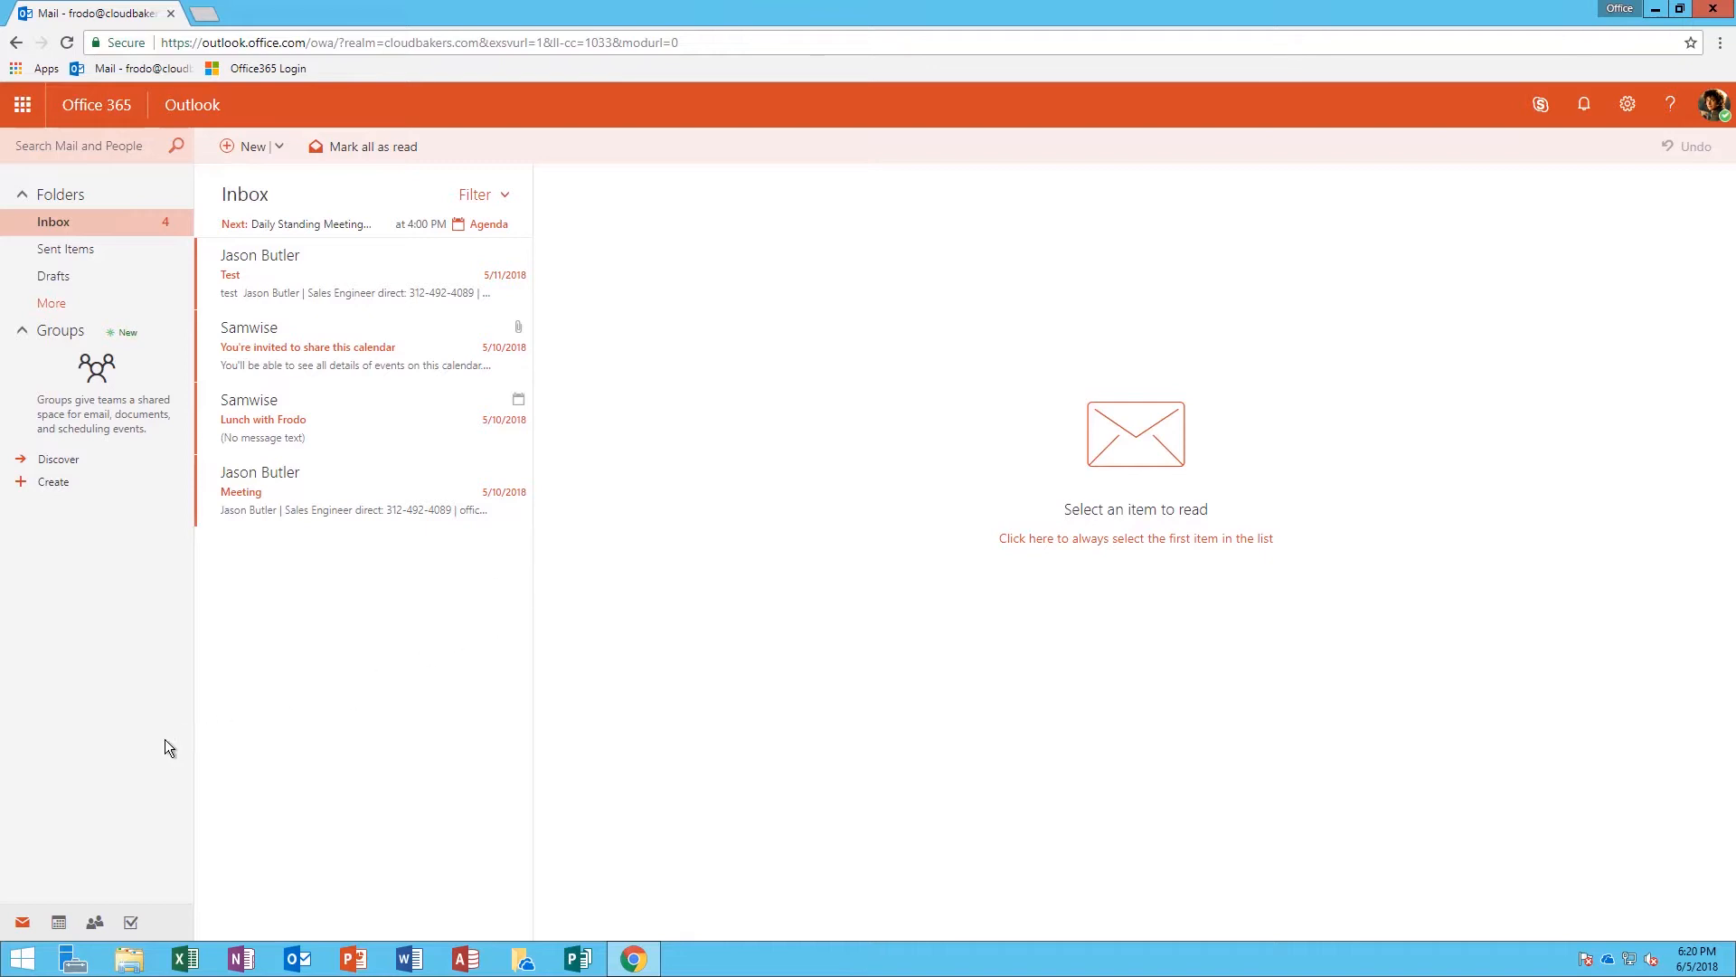
# Switch from mail to the June 2018 calendar month view and select June 5
pyautogui.click(59, 924)
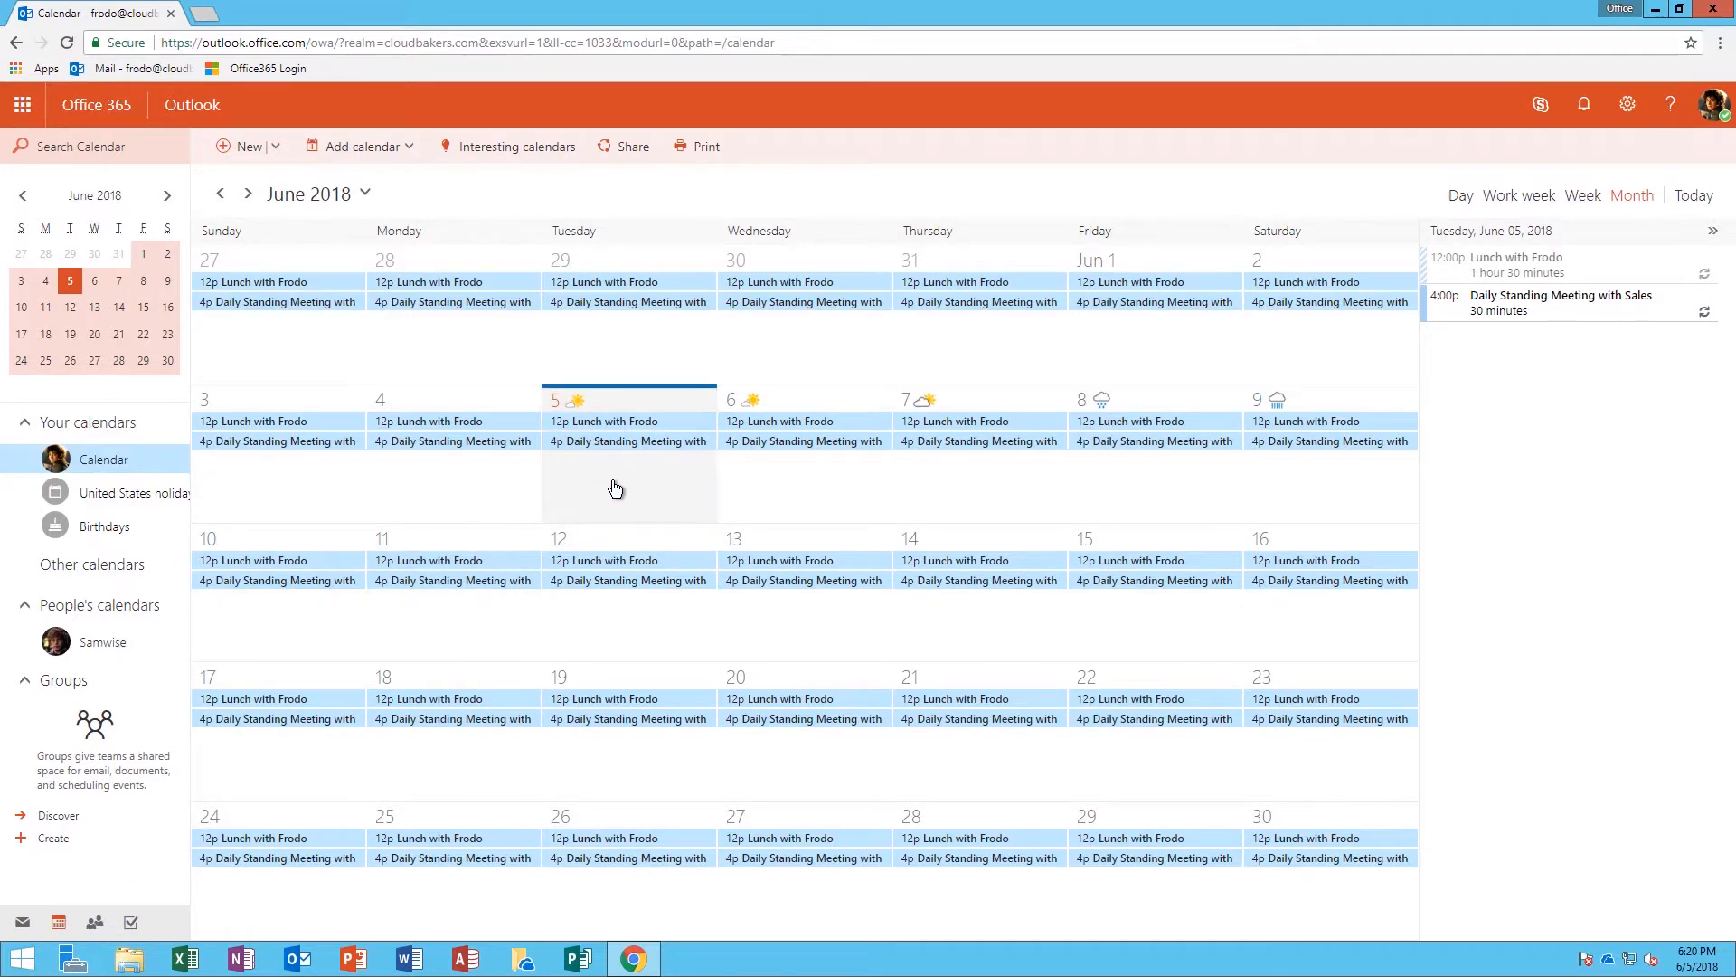
pyautogui.click(582, 464)
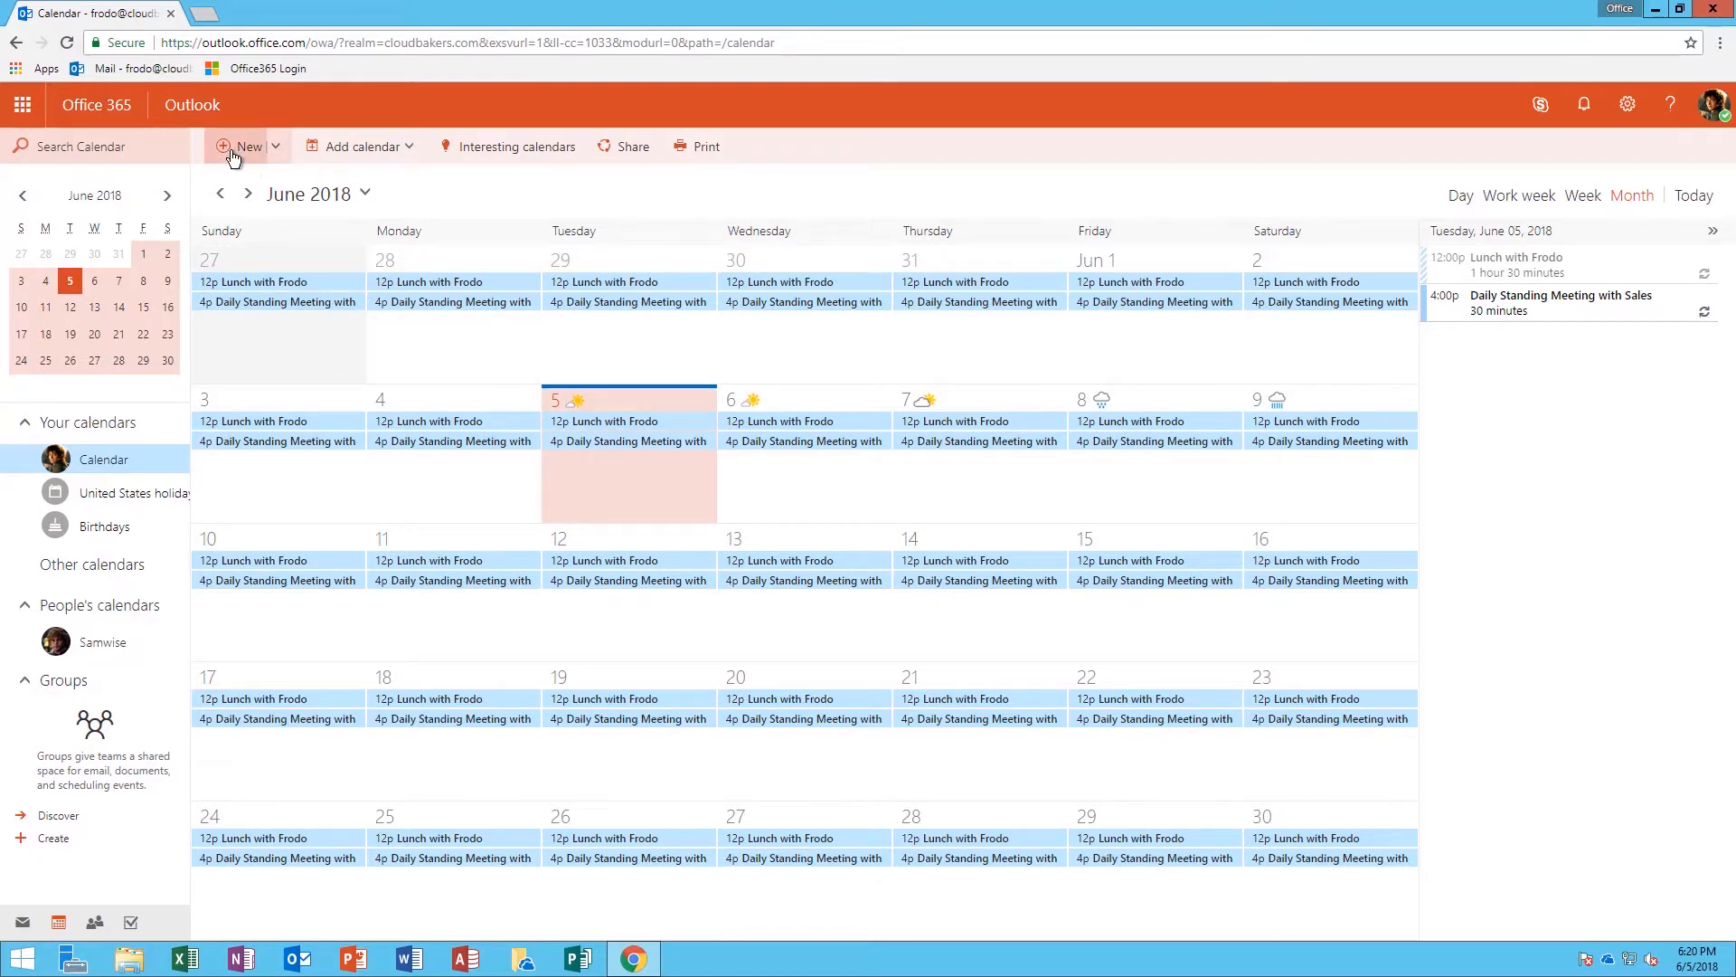
# Create a new June 5 meeting and add two suggested contacts as required attendees
pyautogui.click(232, 155)
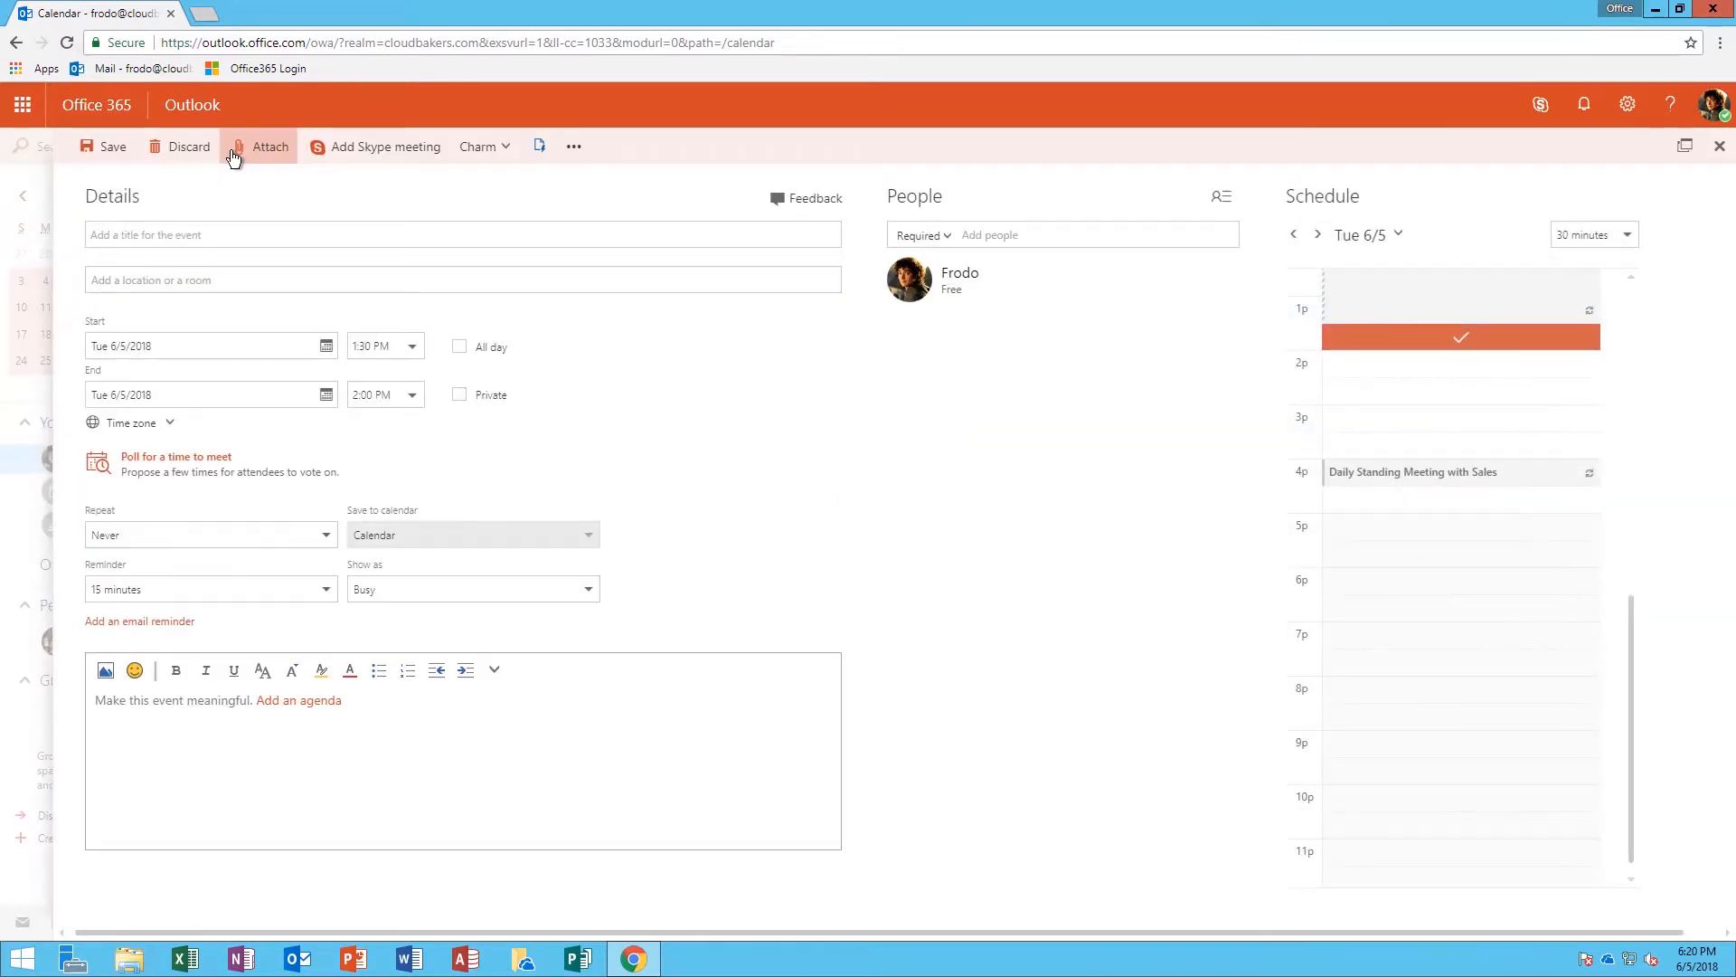
pyautogui.click(981, 240)
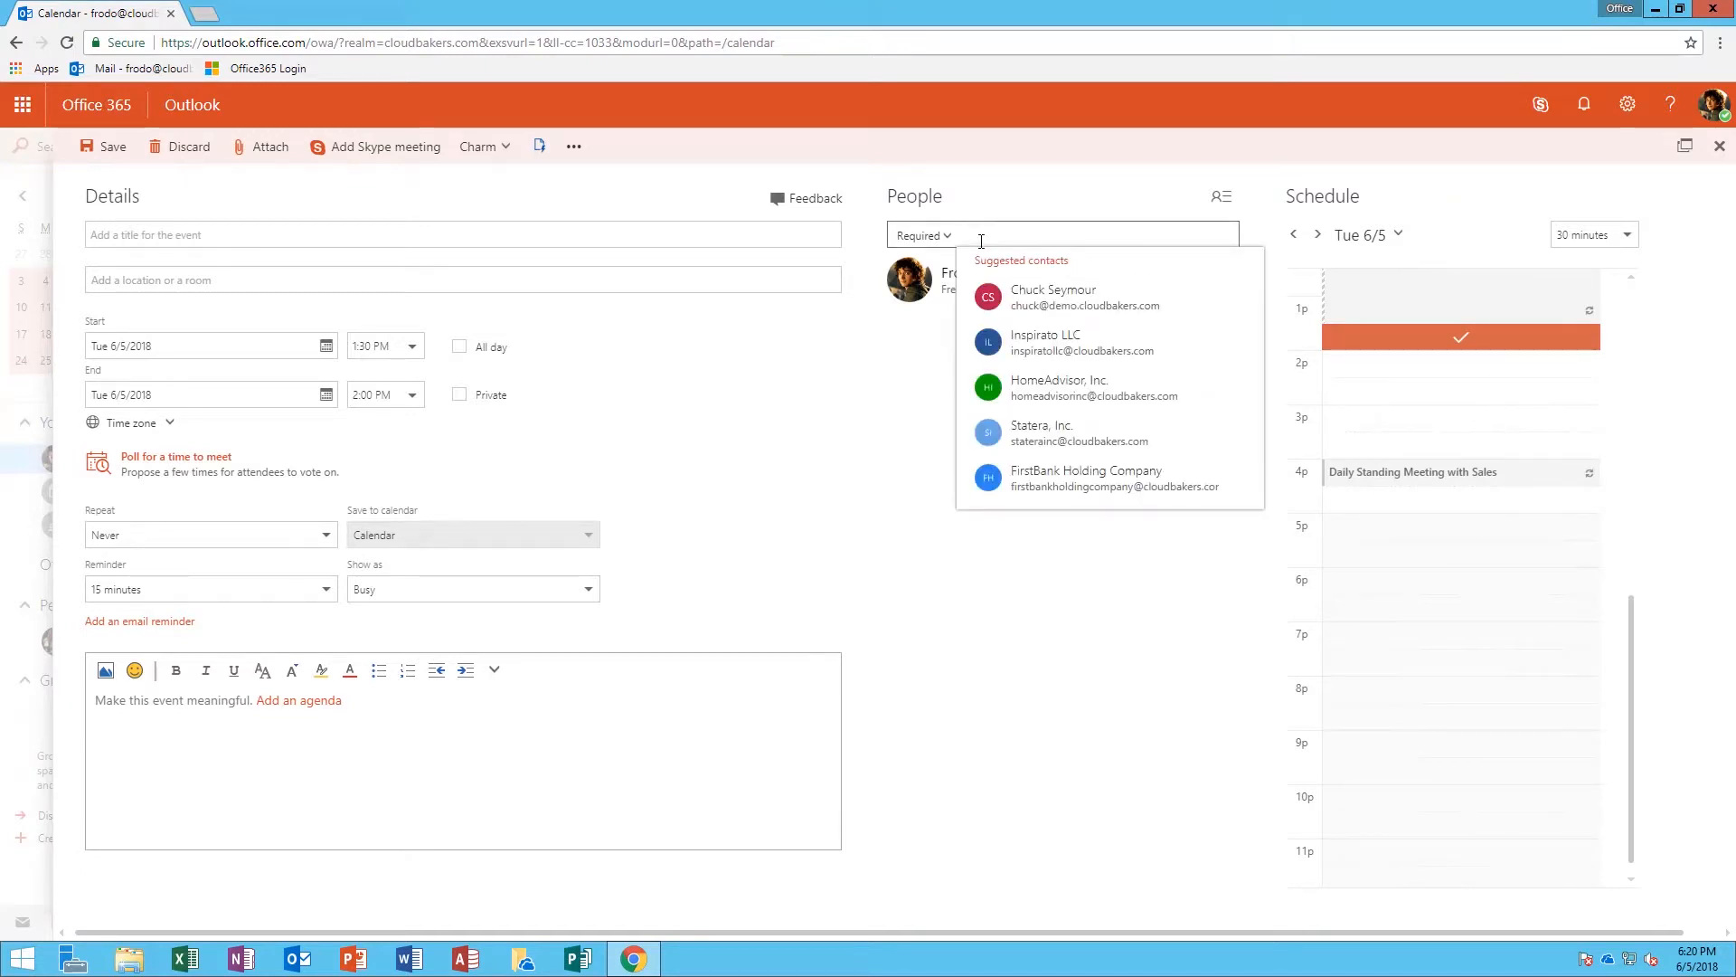
pyautogui.write('jas')
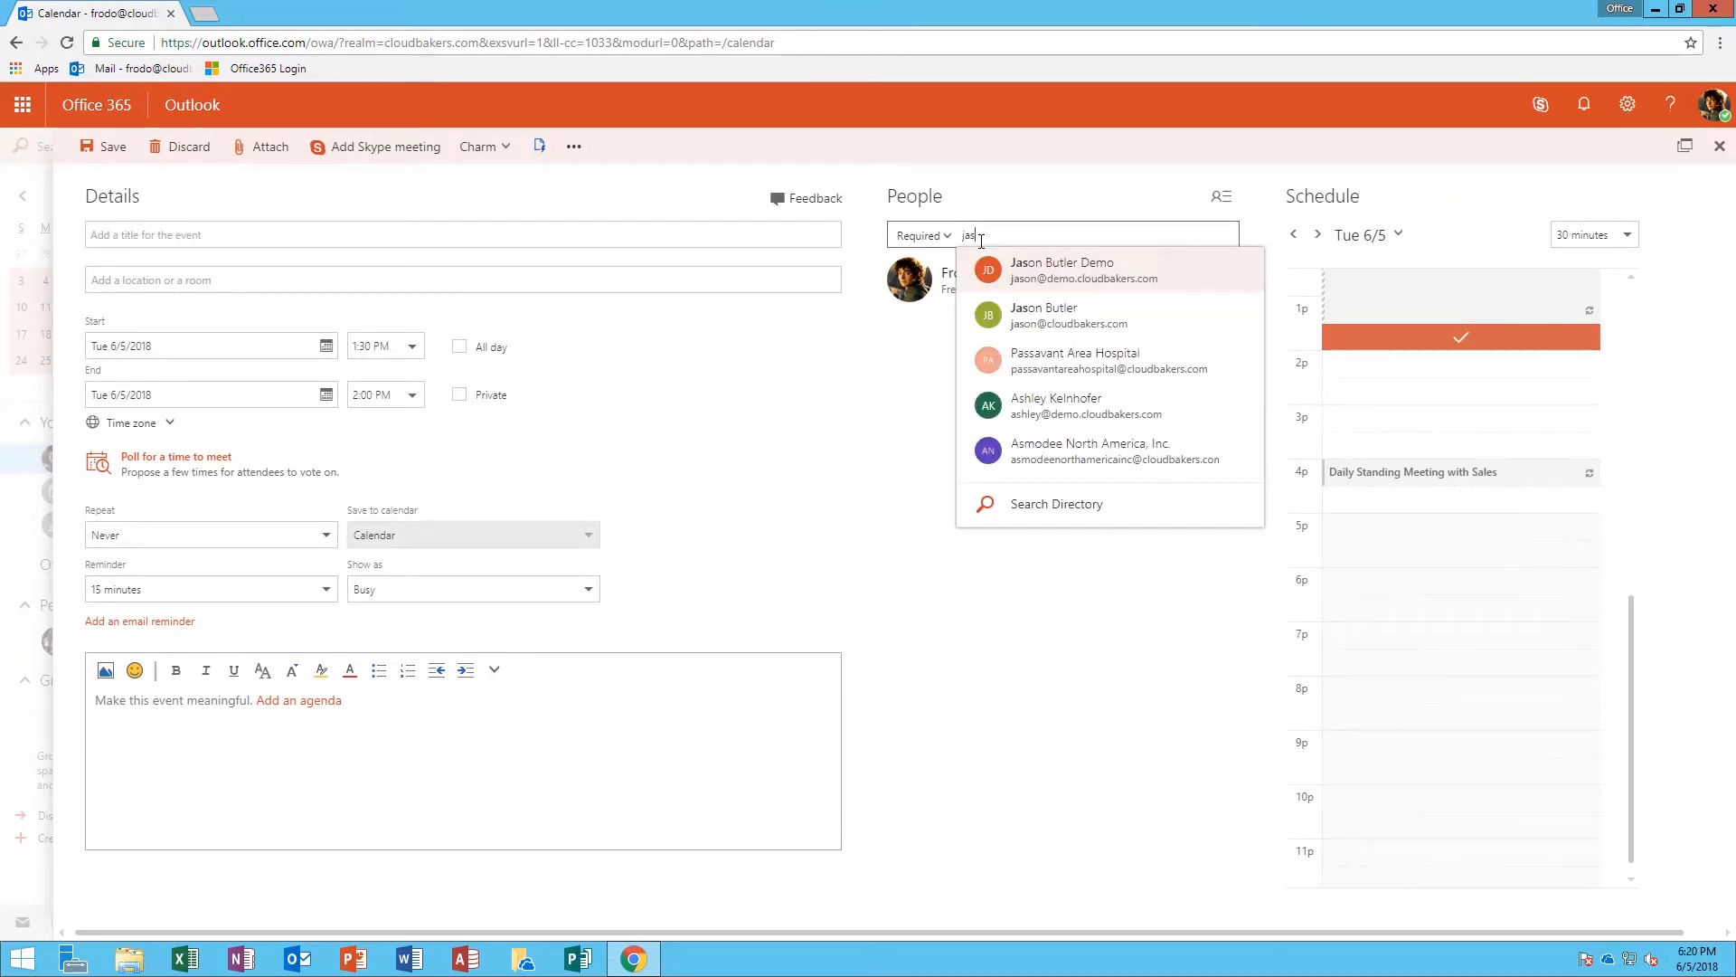
pyautogui.click(1047, 267)
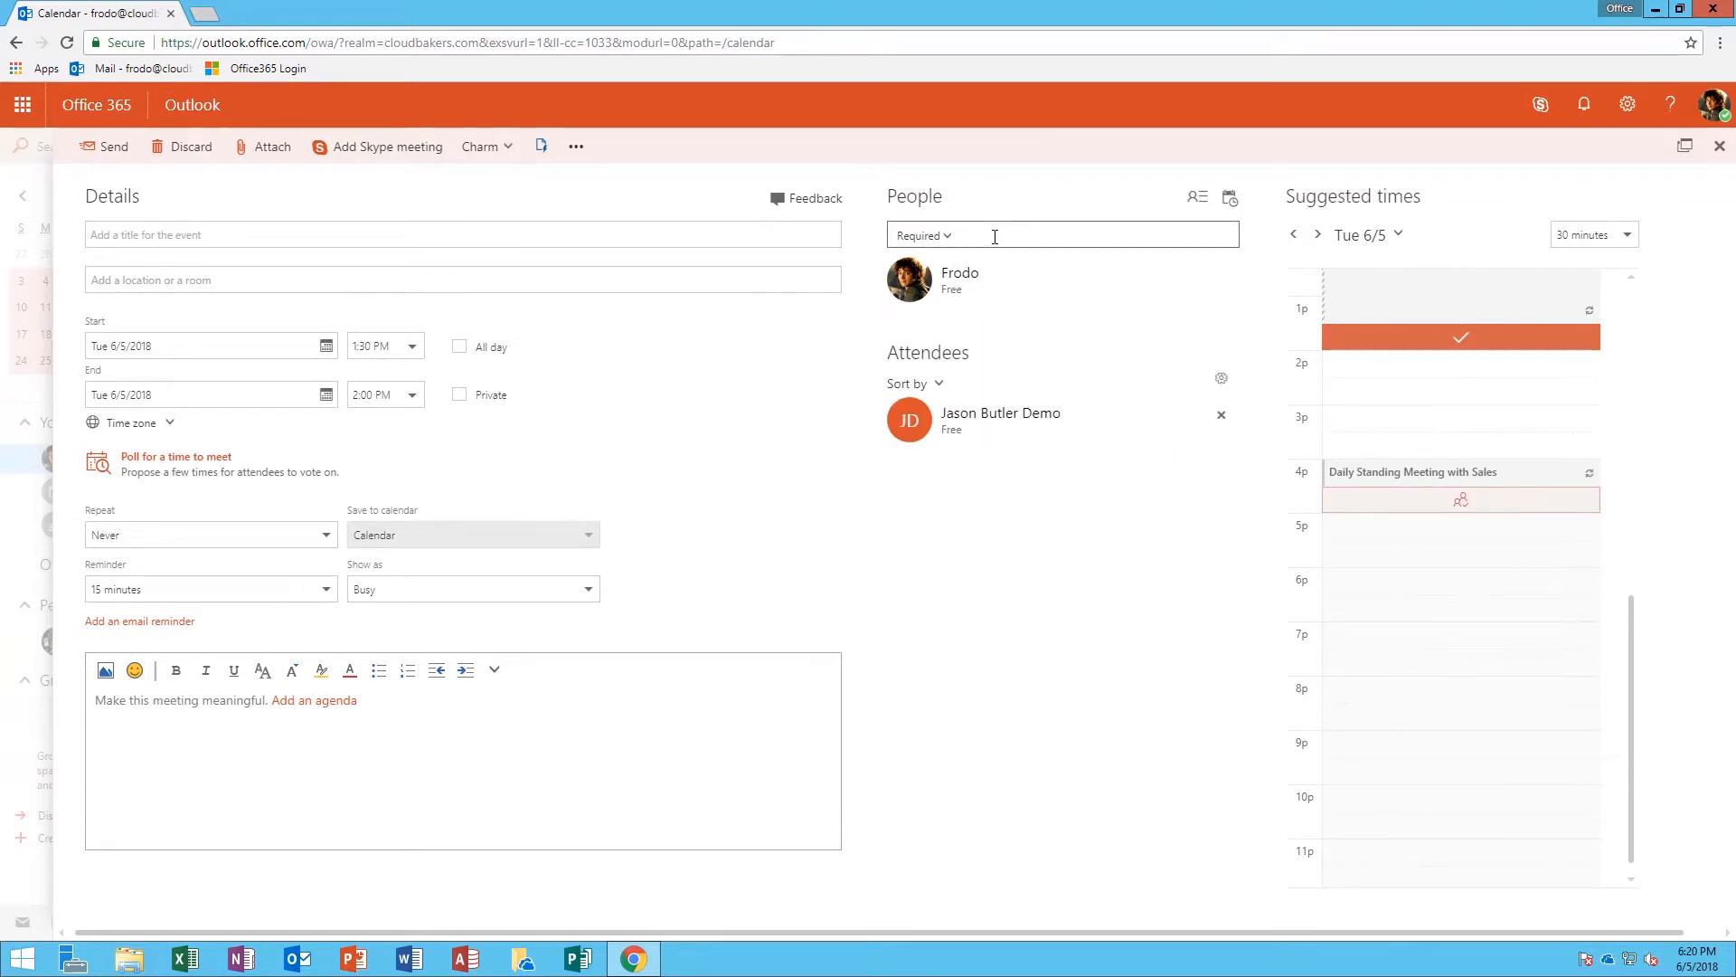
pyautogui.write('sam')
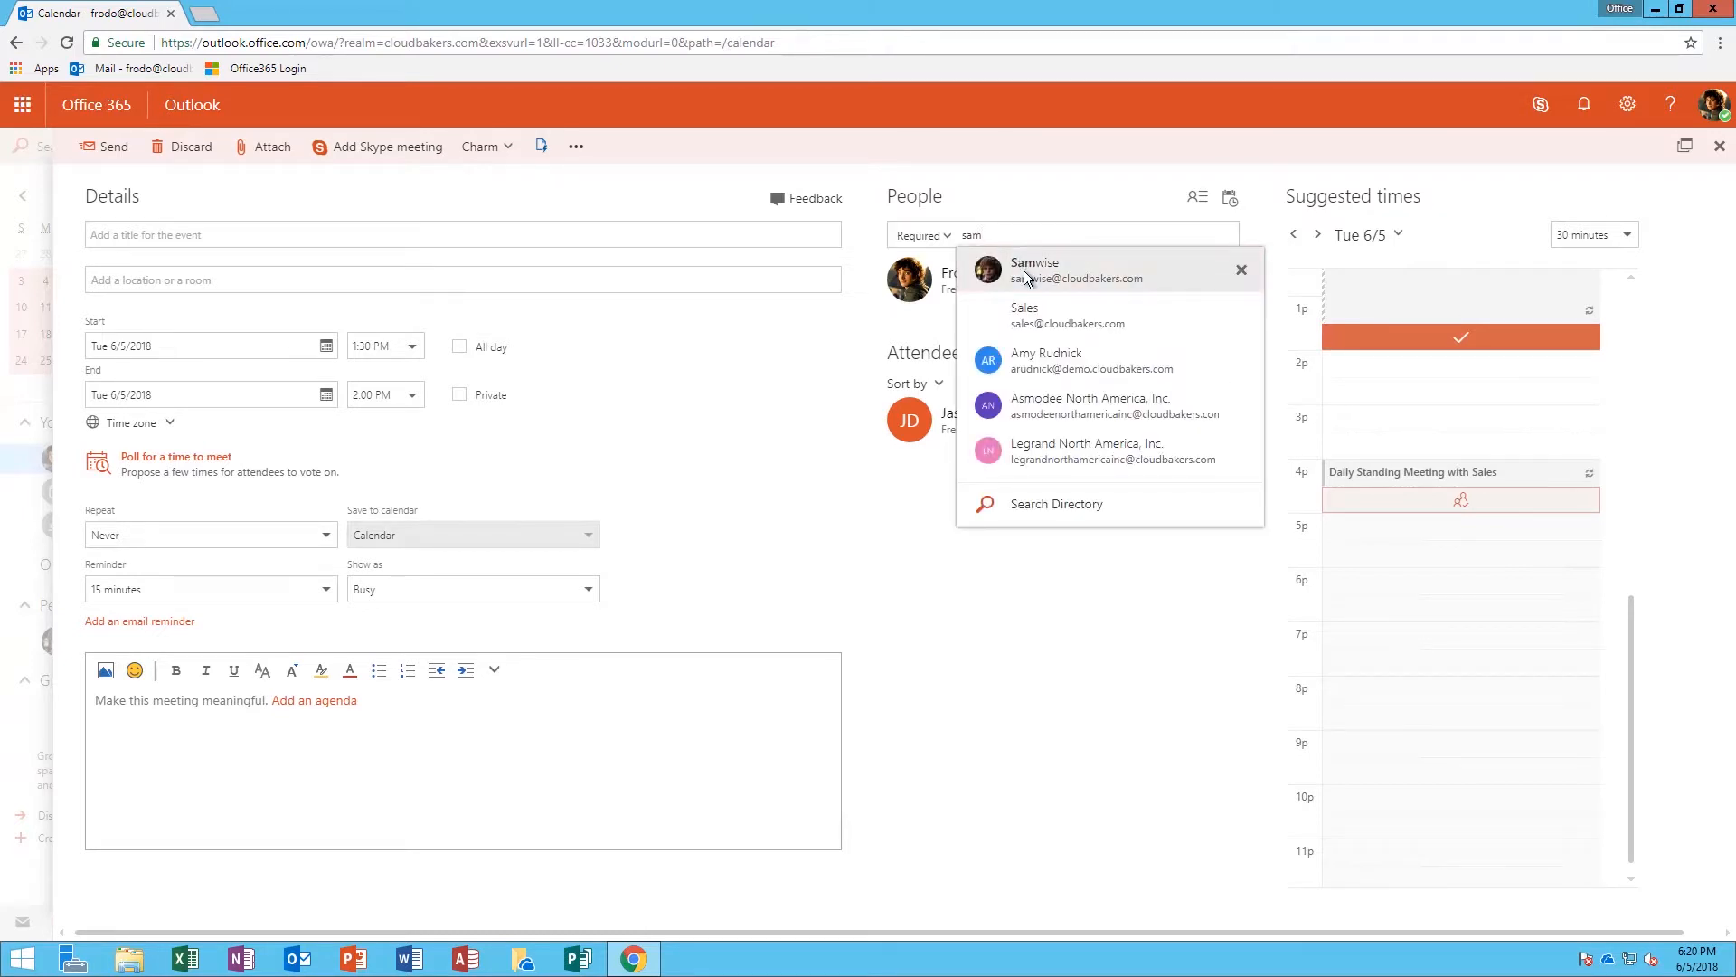
pyautogui.click(1026, 277)
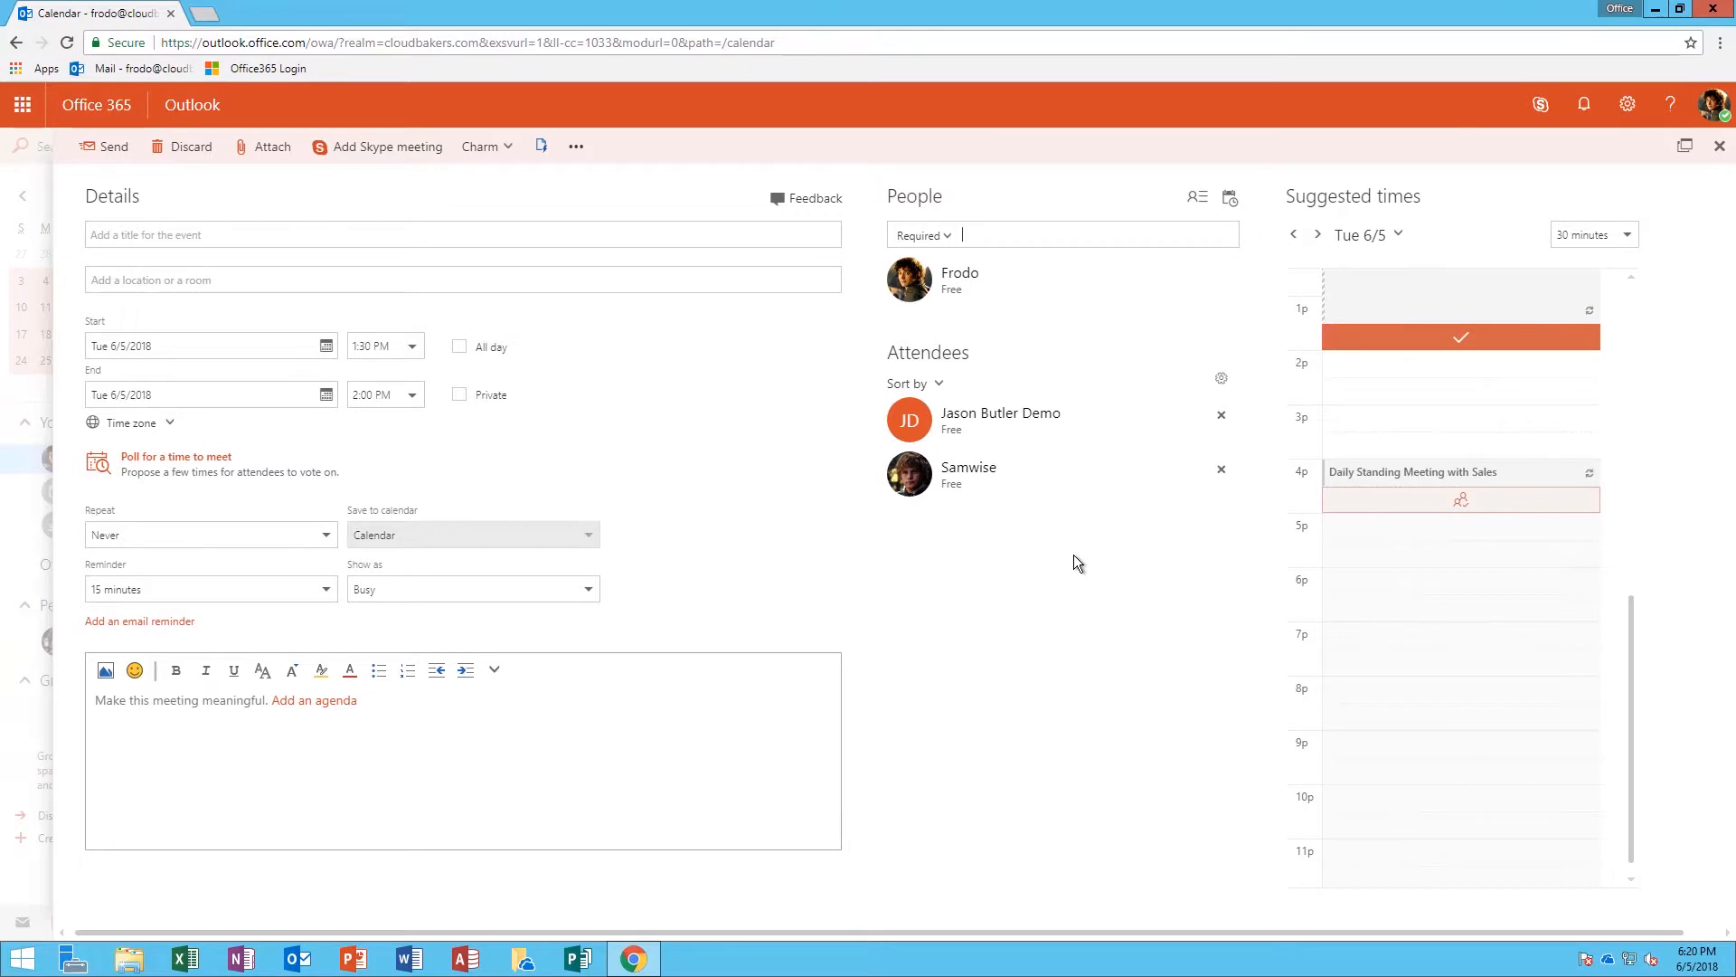
pyautogui.click(402, 348)
# Change the meeting's start time to 3:30 PM
pyautogui.click(412, 347)
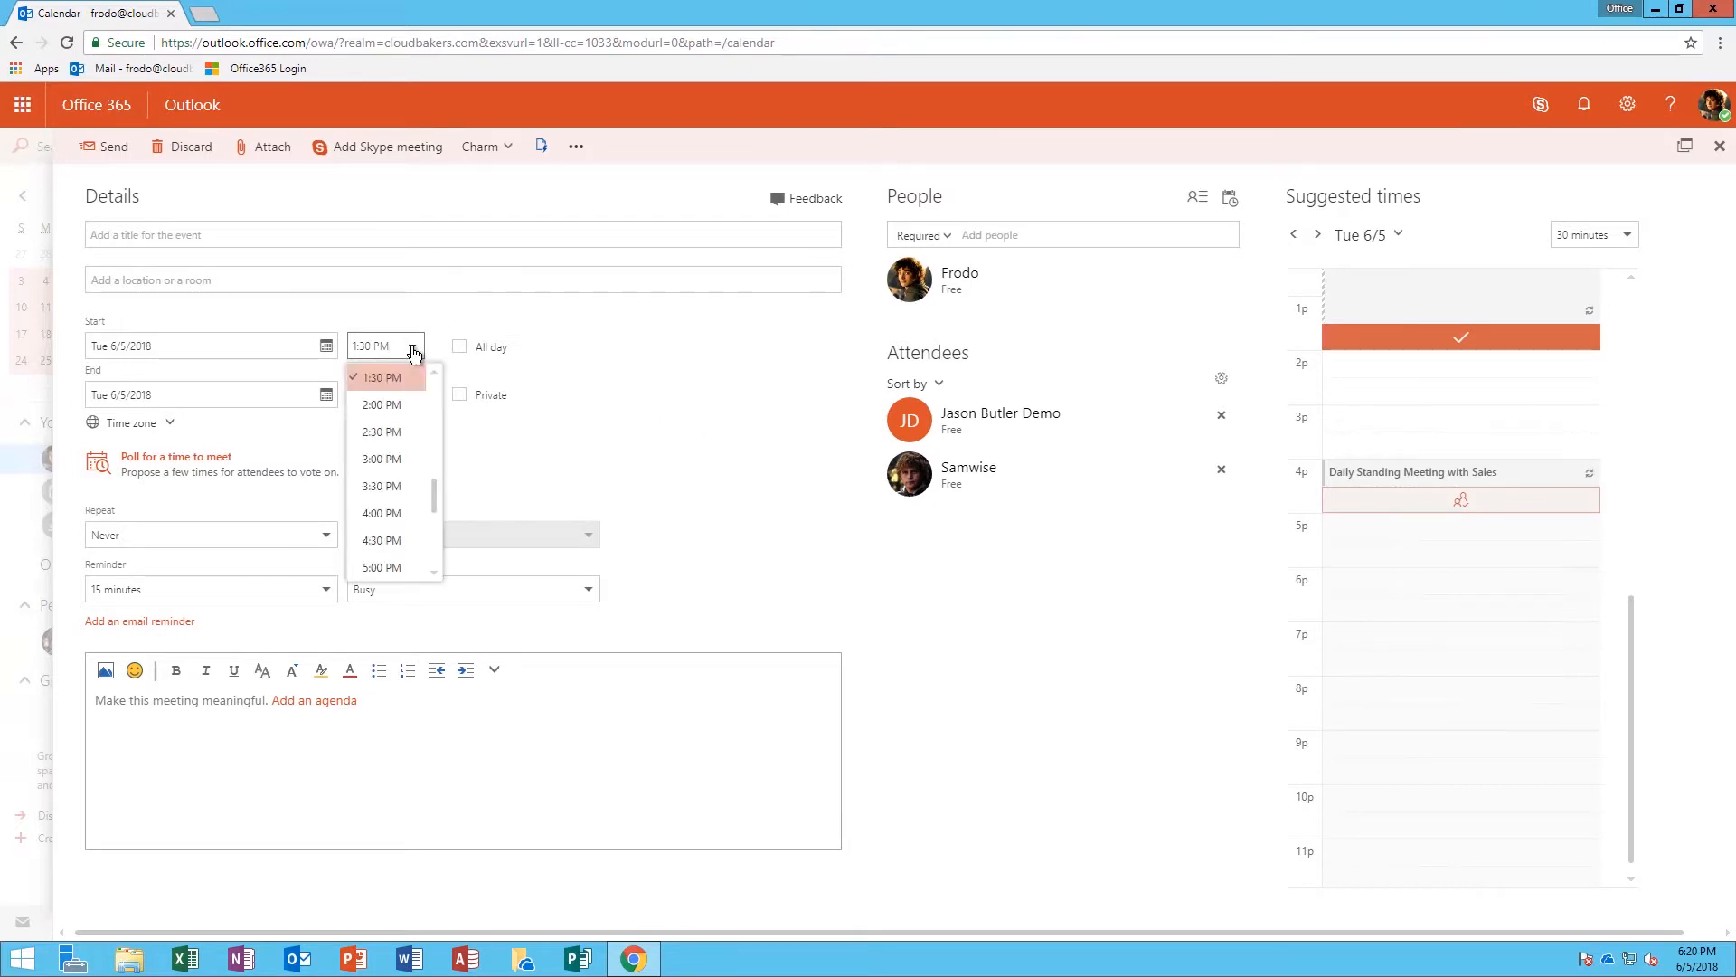
pyautogui.click(387, 486)
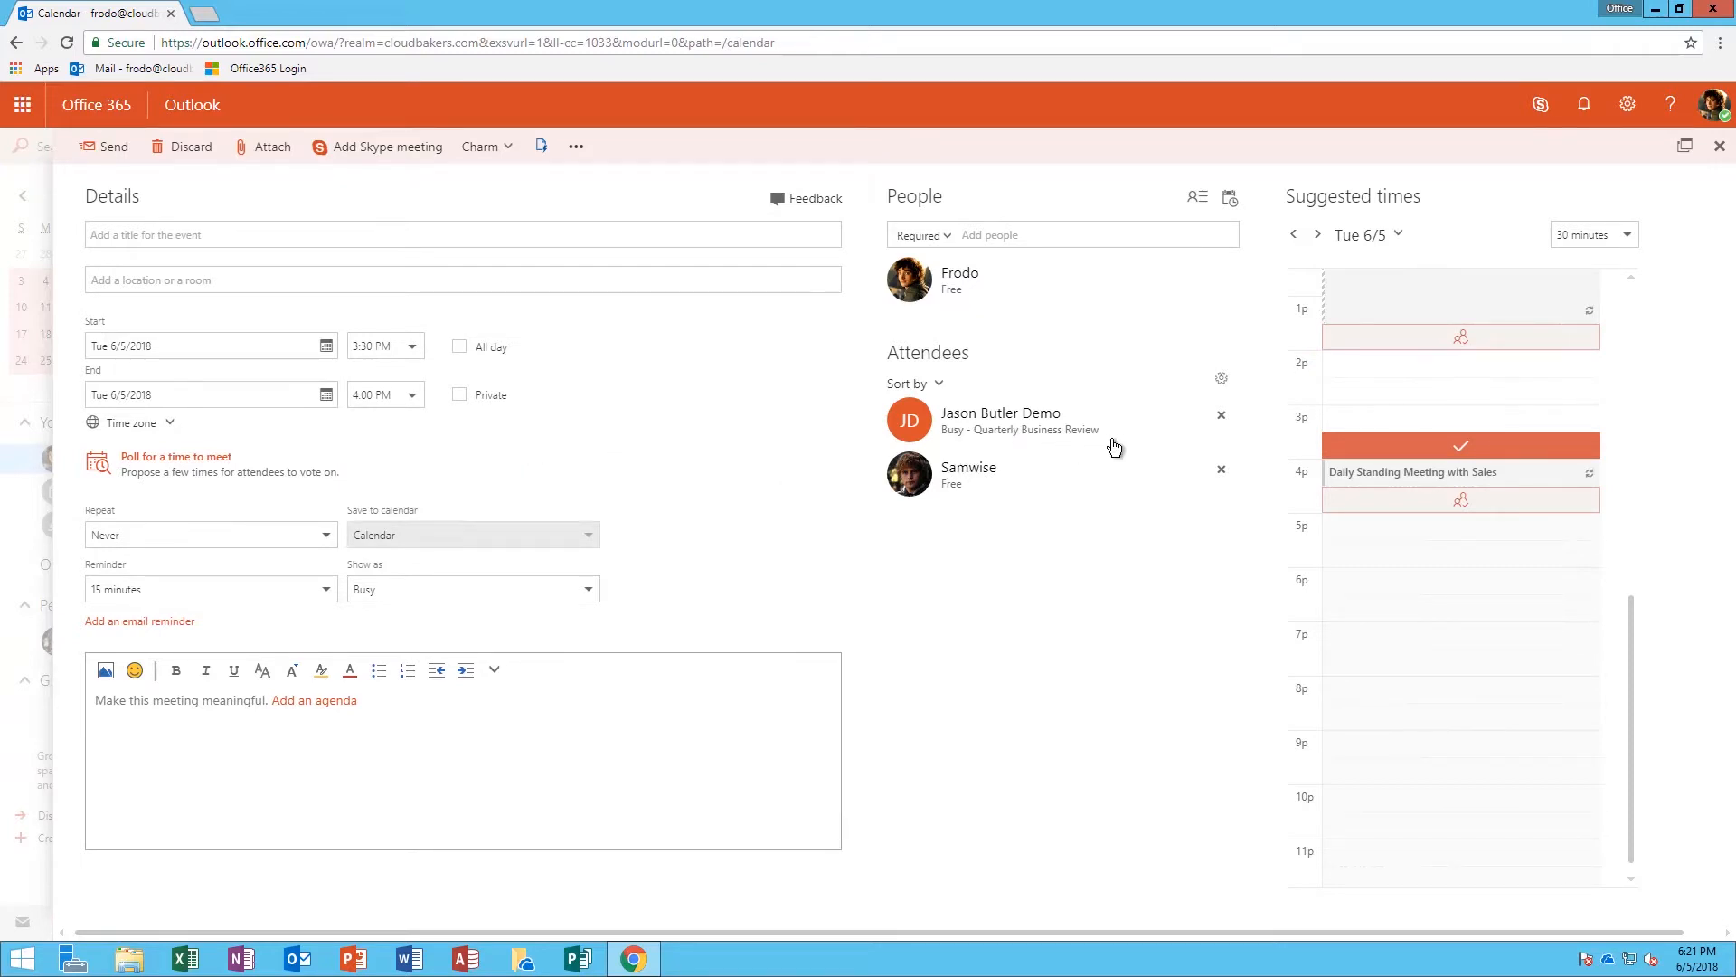
pyautogui.click(1235, 199)
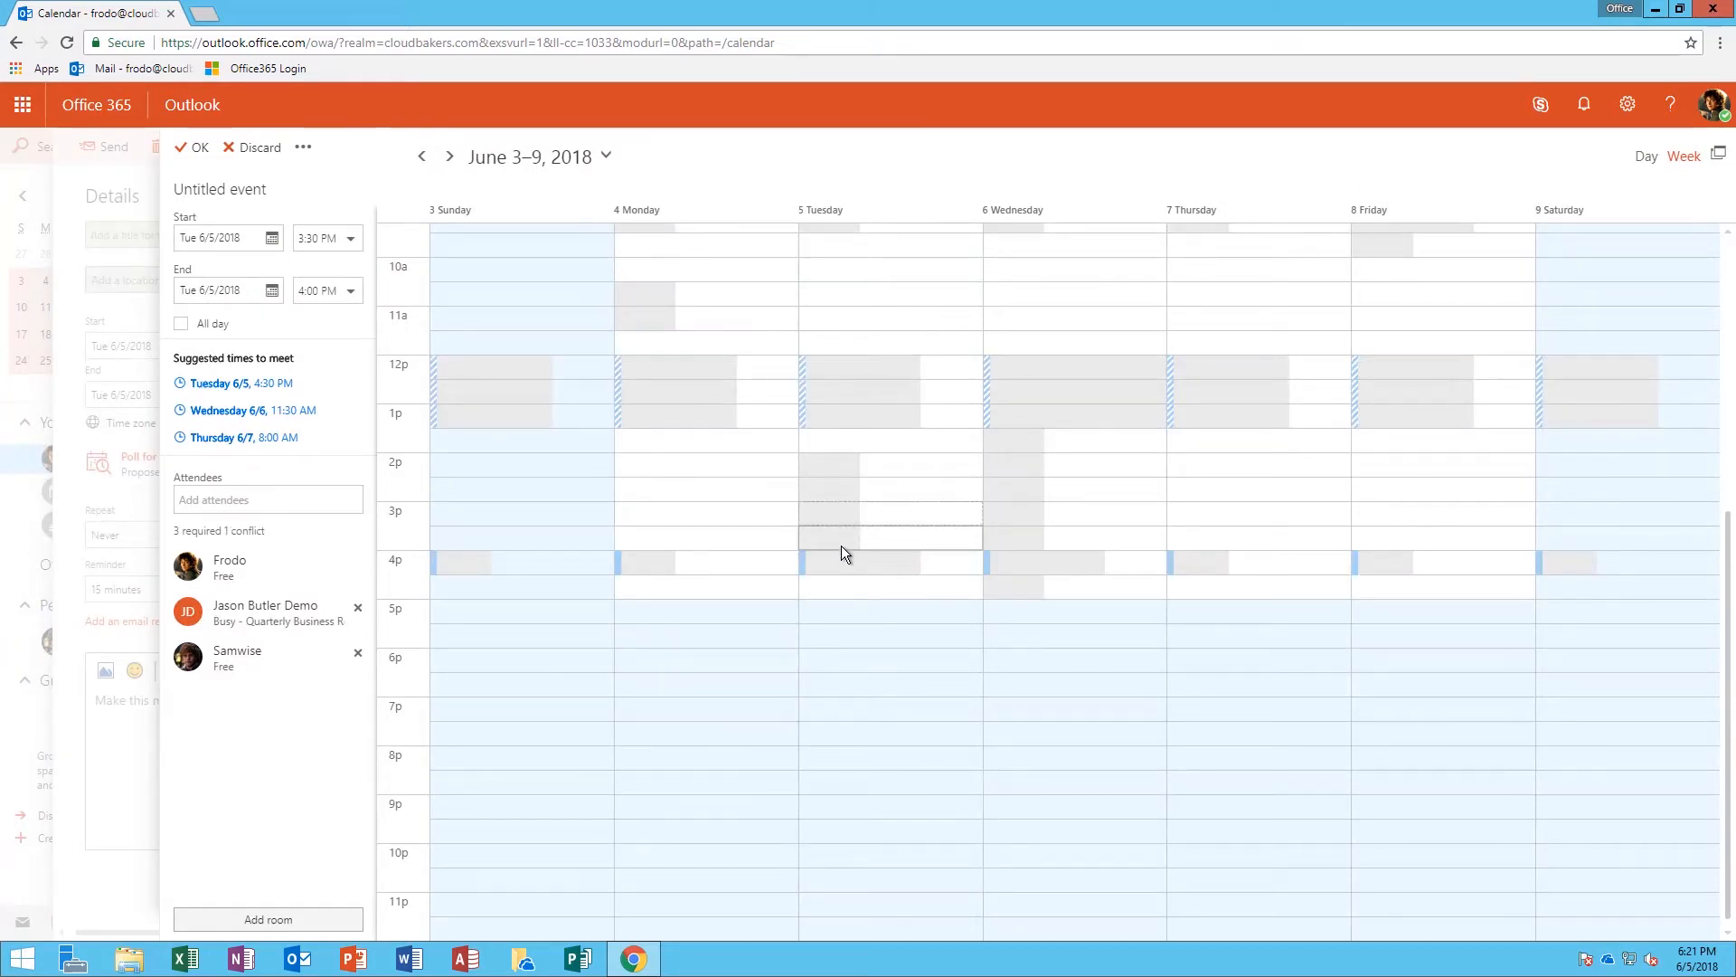
pyautogui.moveTo(841, 548)
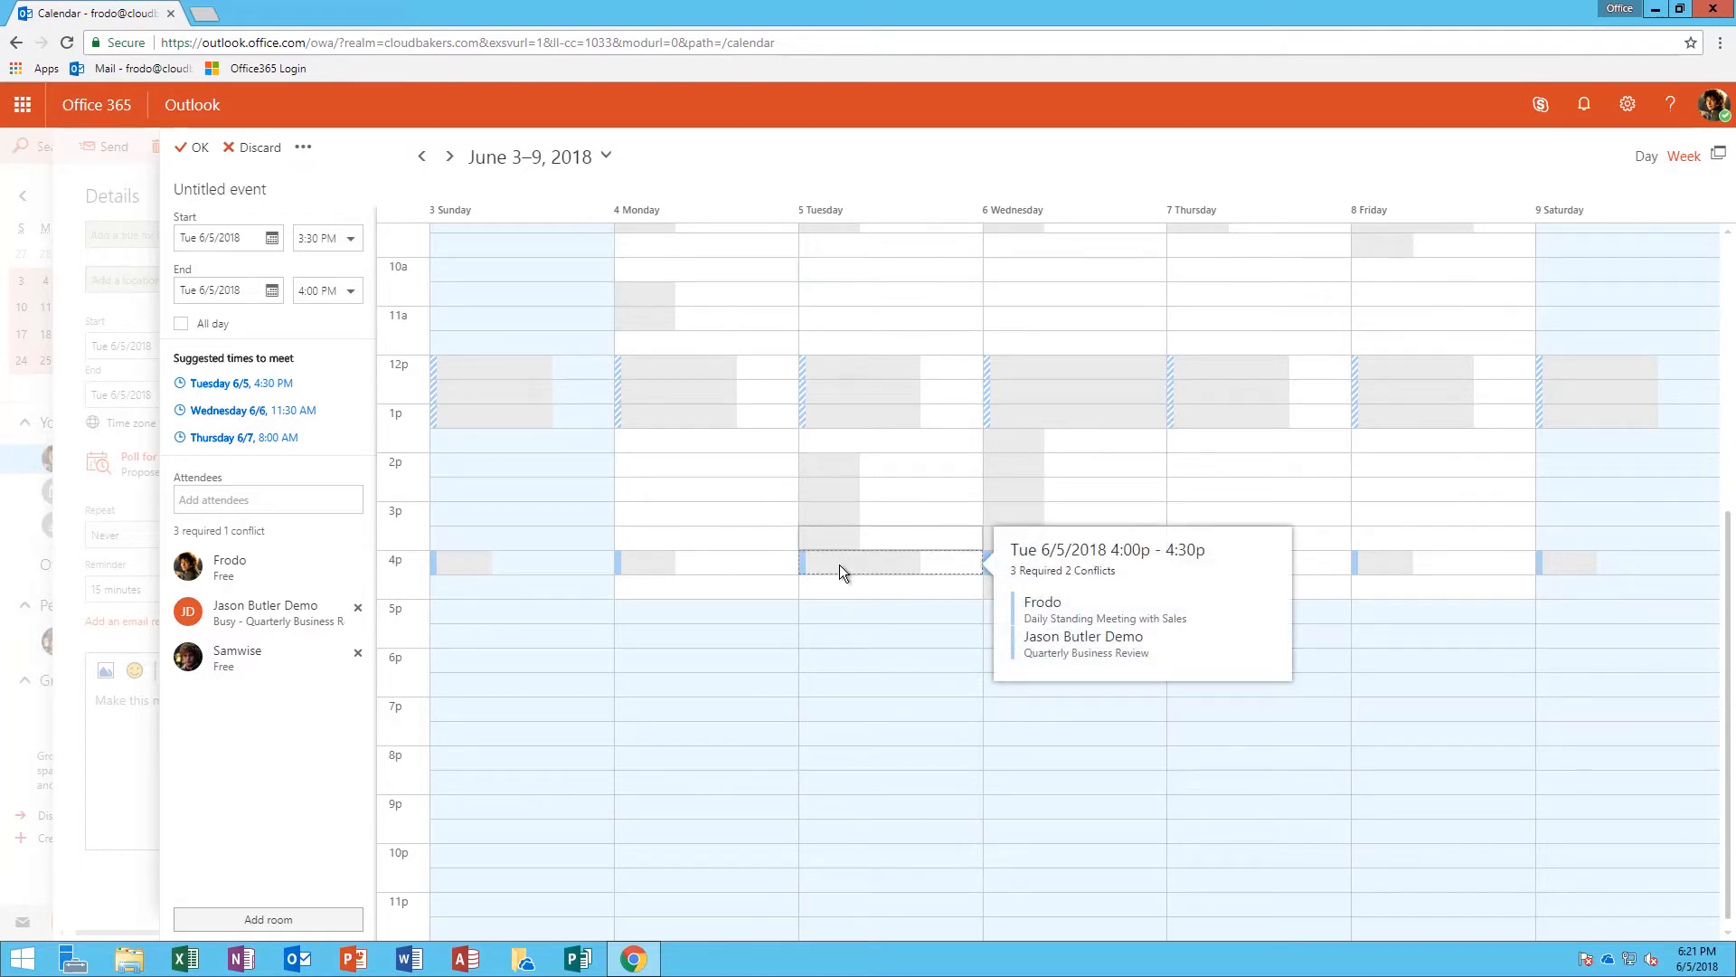
pyautogui.moveTo(1062, 567)
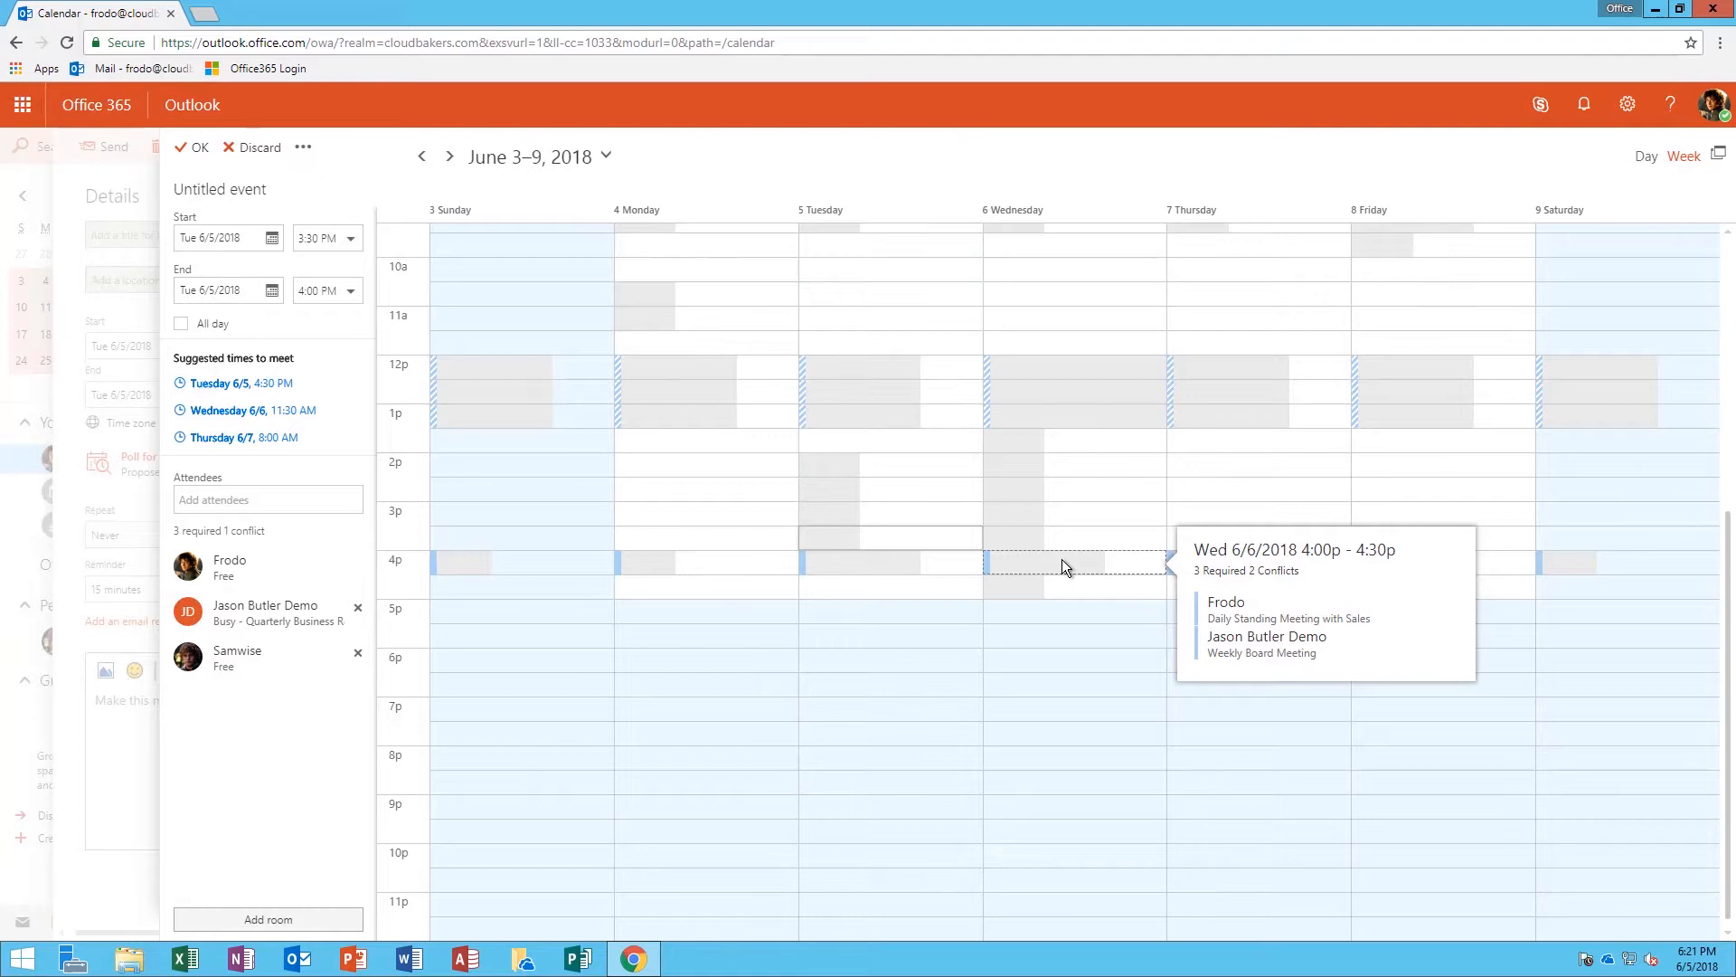
pyautogui.moveTo(1012, 421)
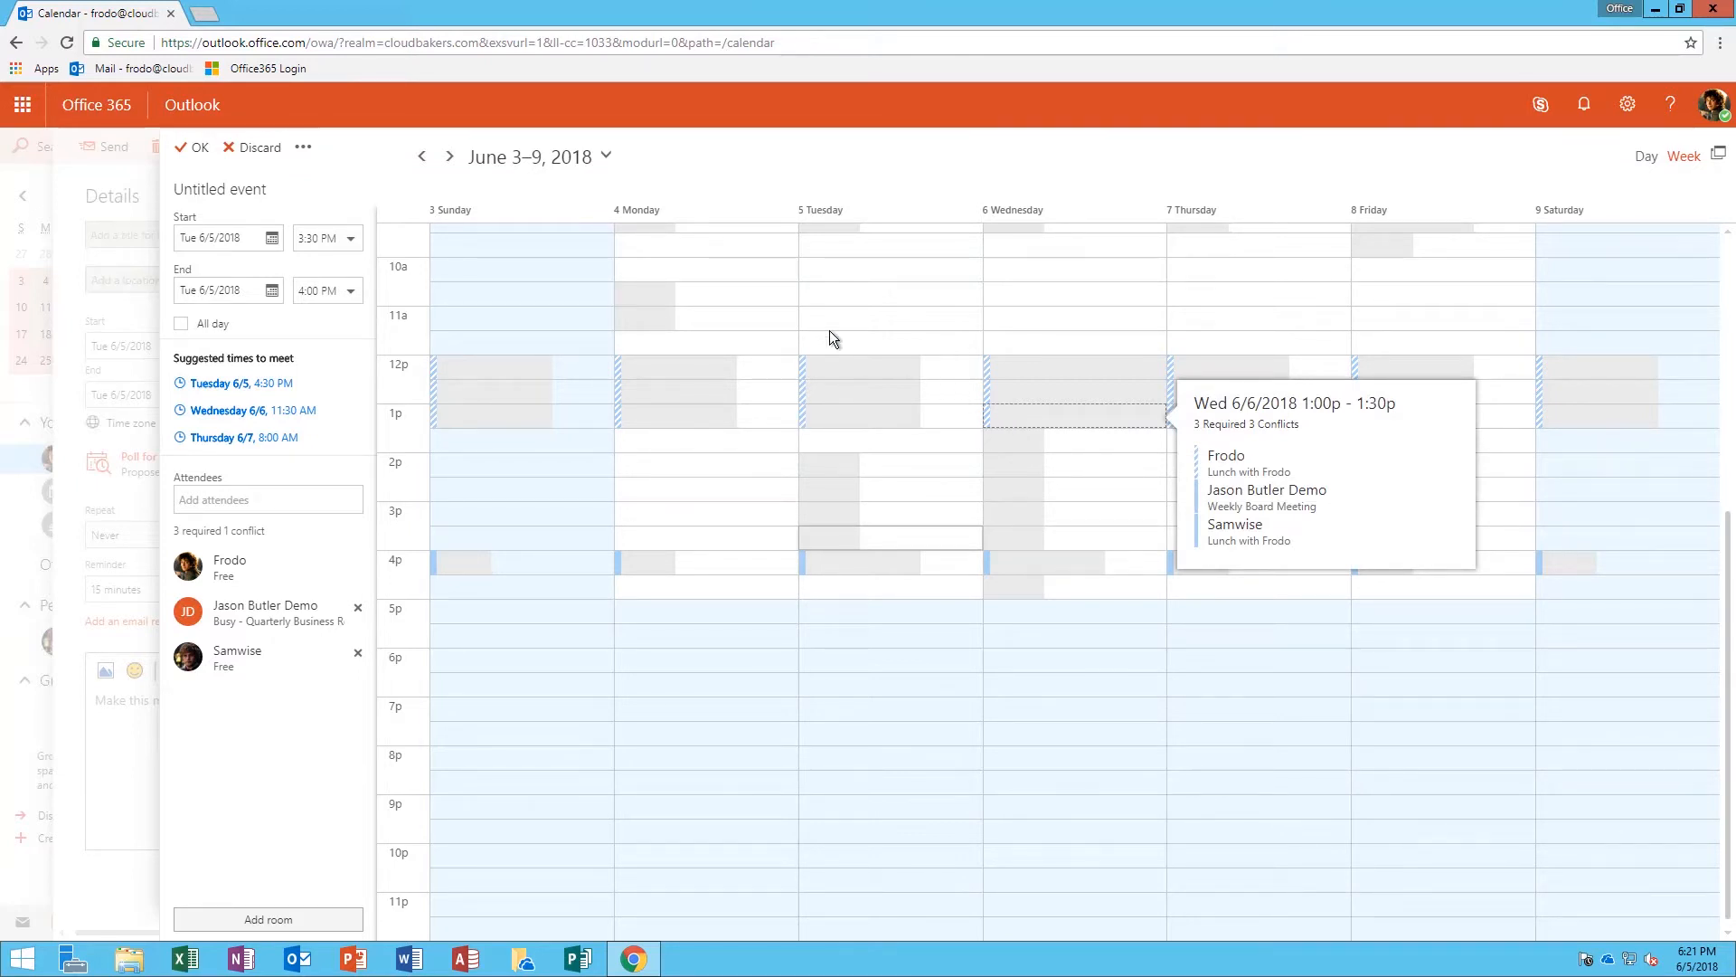
pyautogui.click(193, 152)
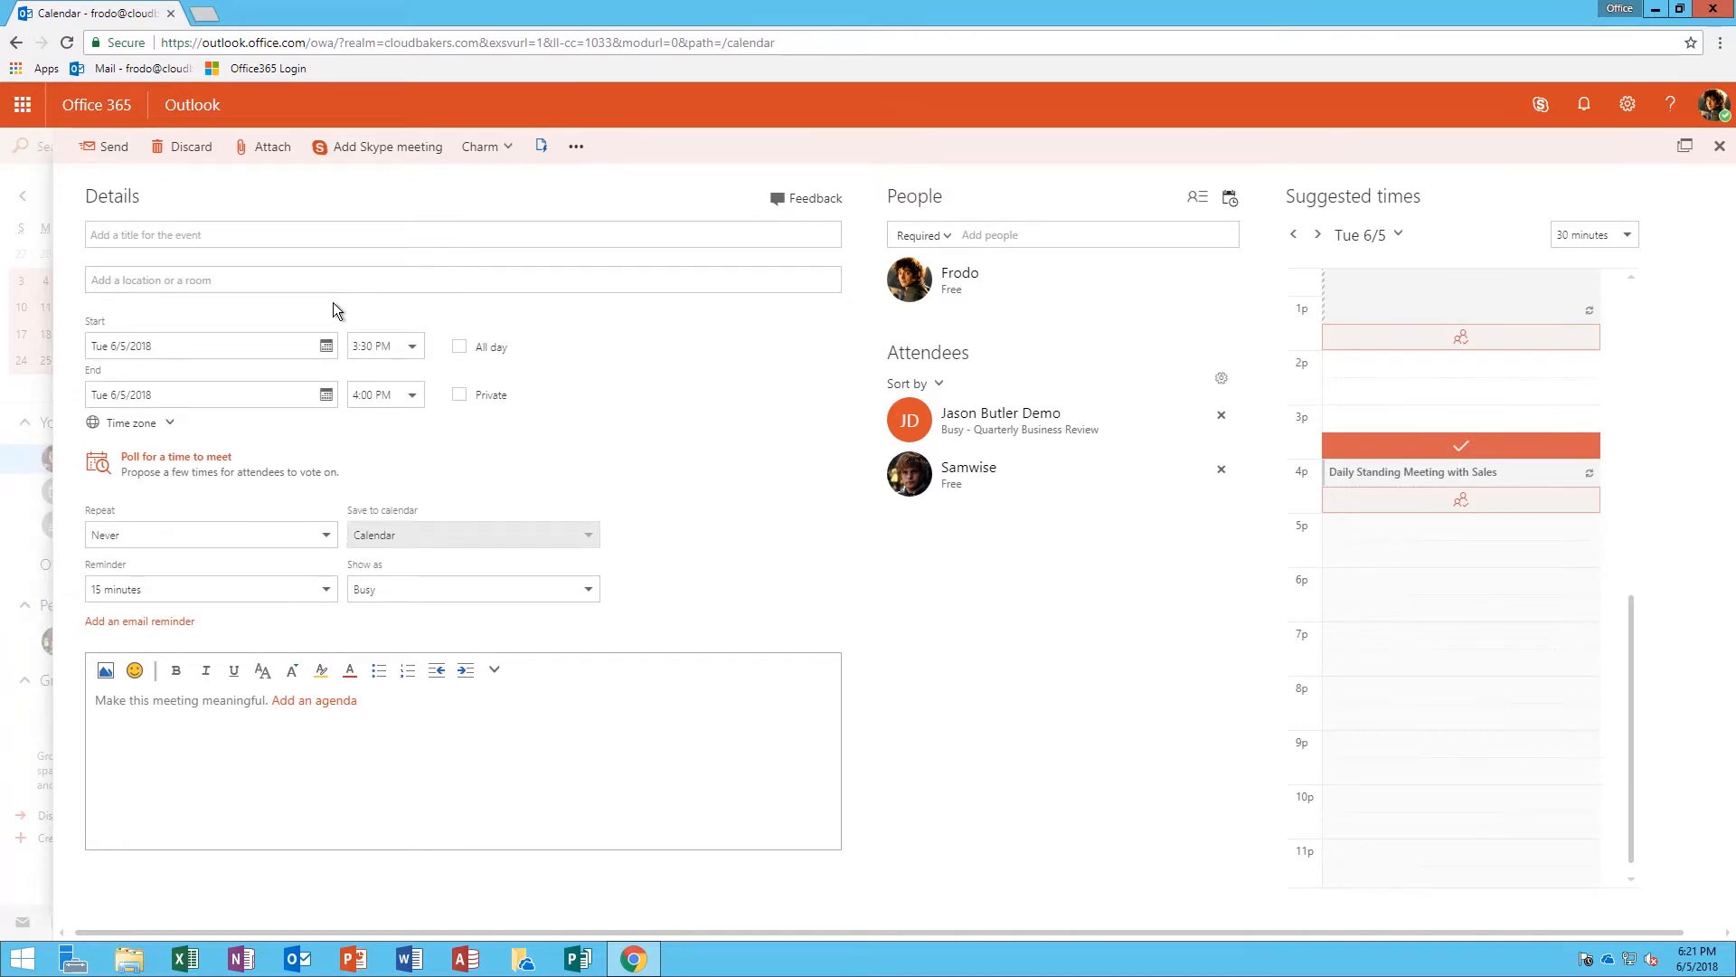
# Move the meeting to Thursday June 7 and title it 'Quick Sync'
pyautogui.click(306, 349)
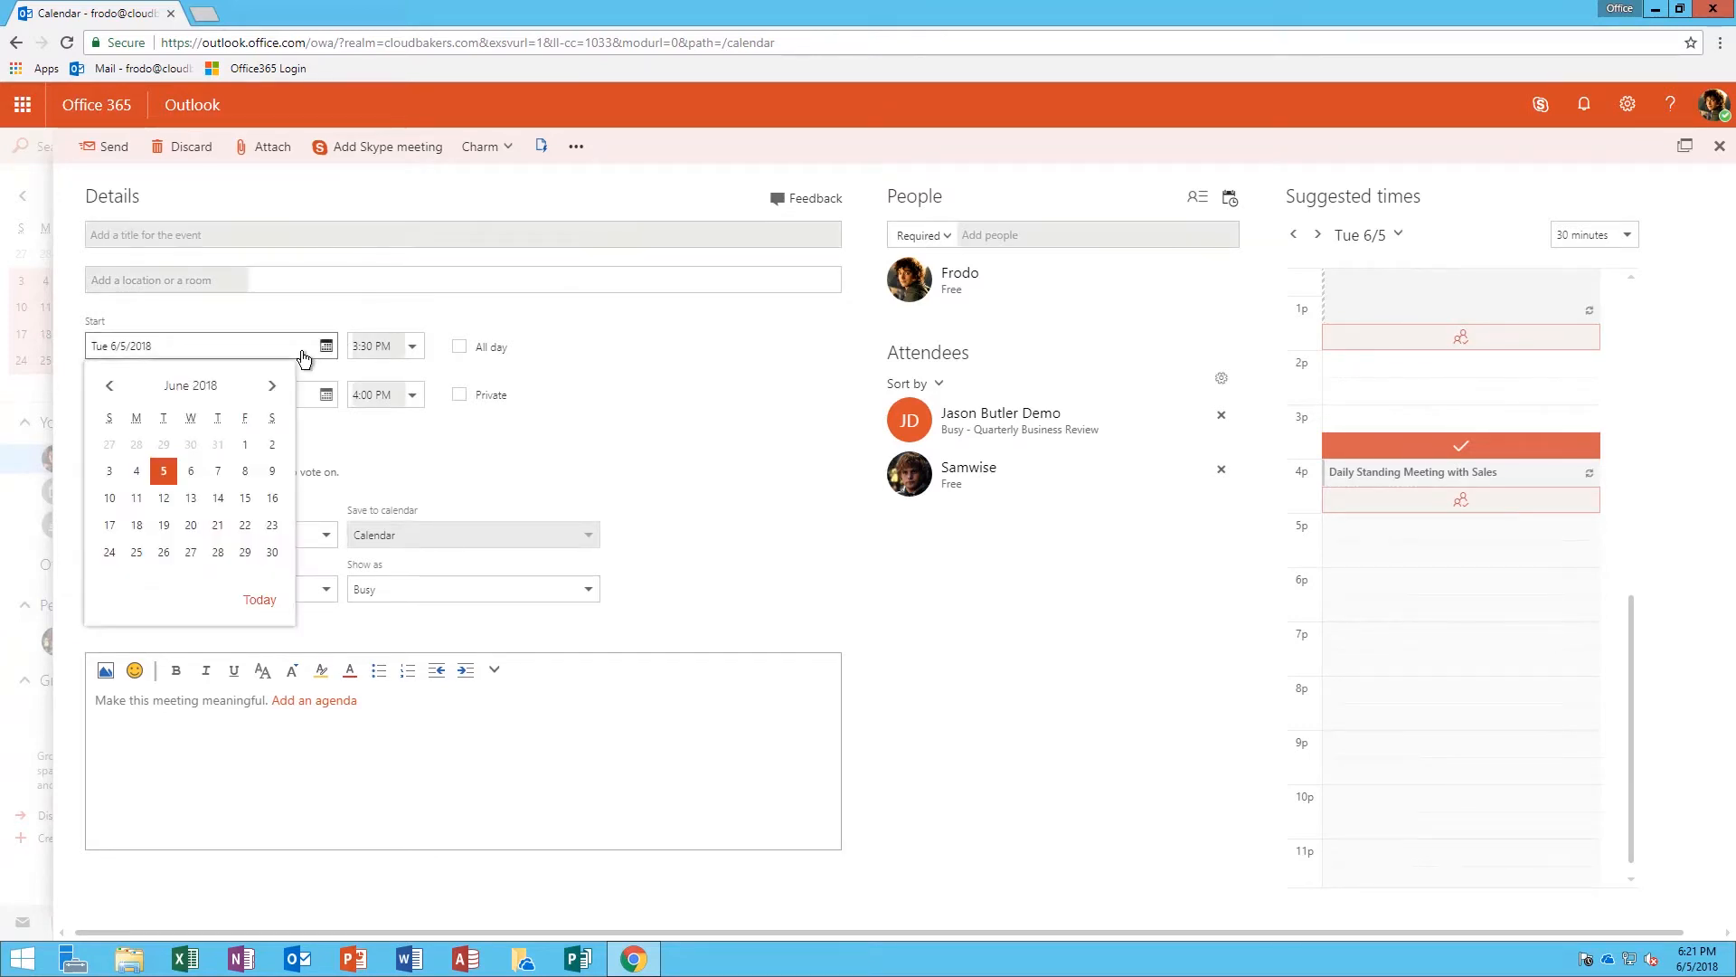
pyautogui.click(218, 471)
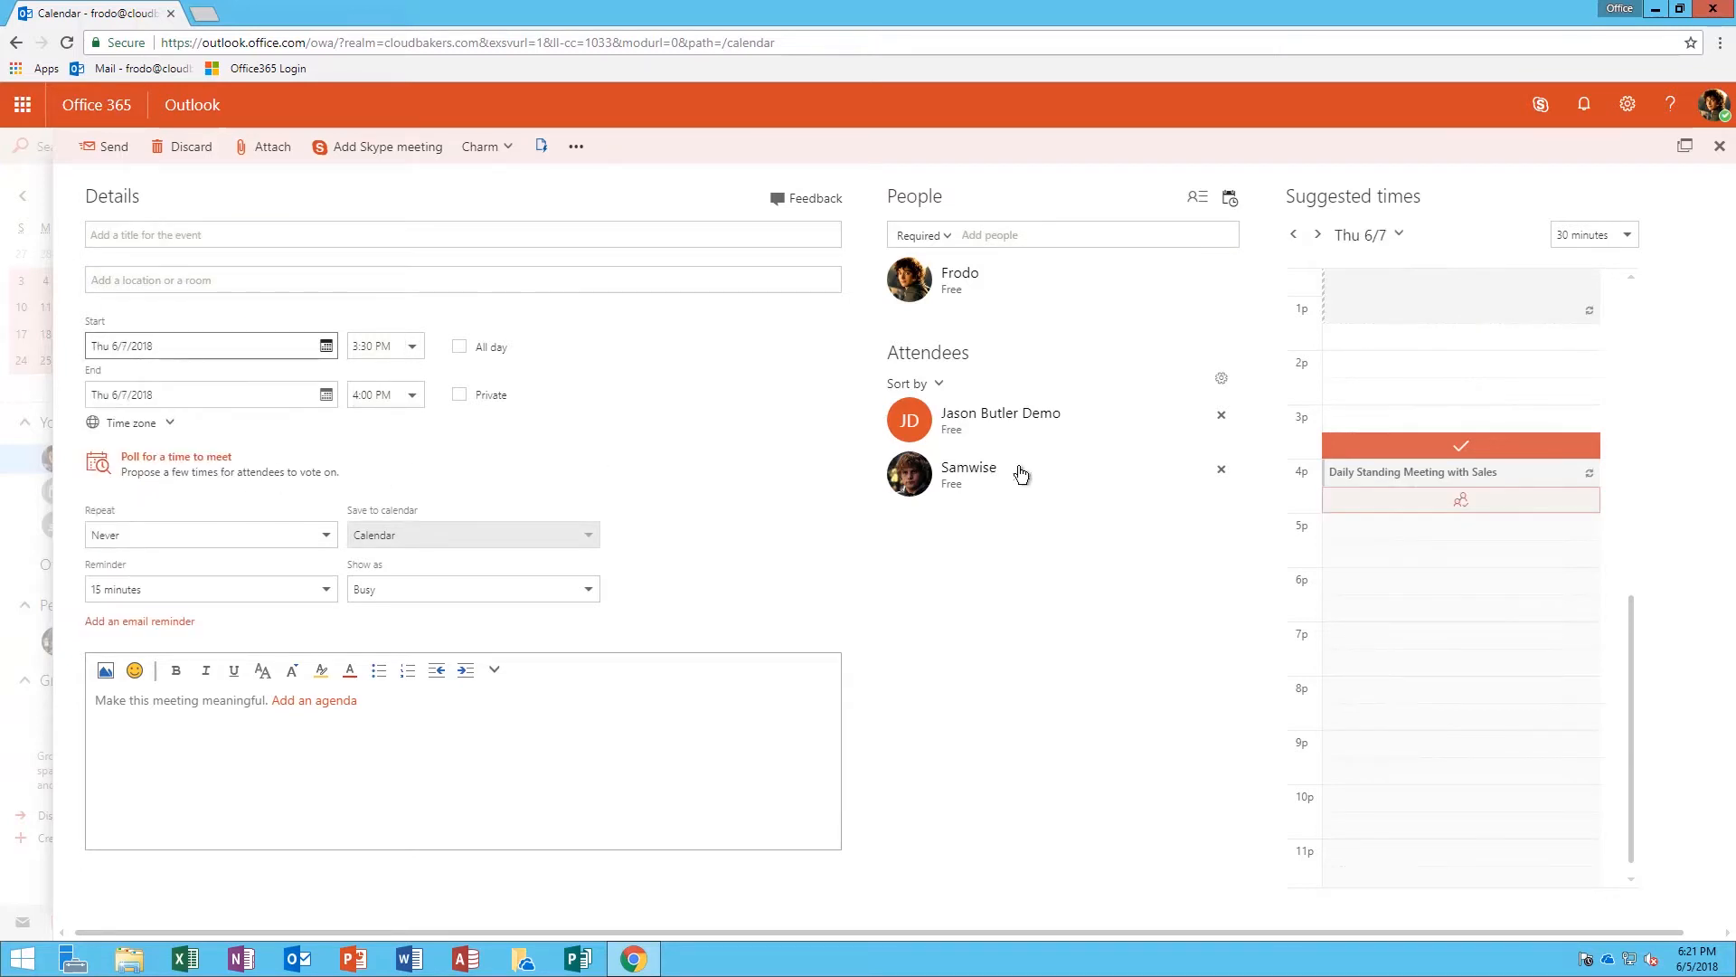
pyautogui.click(156, 244)
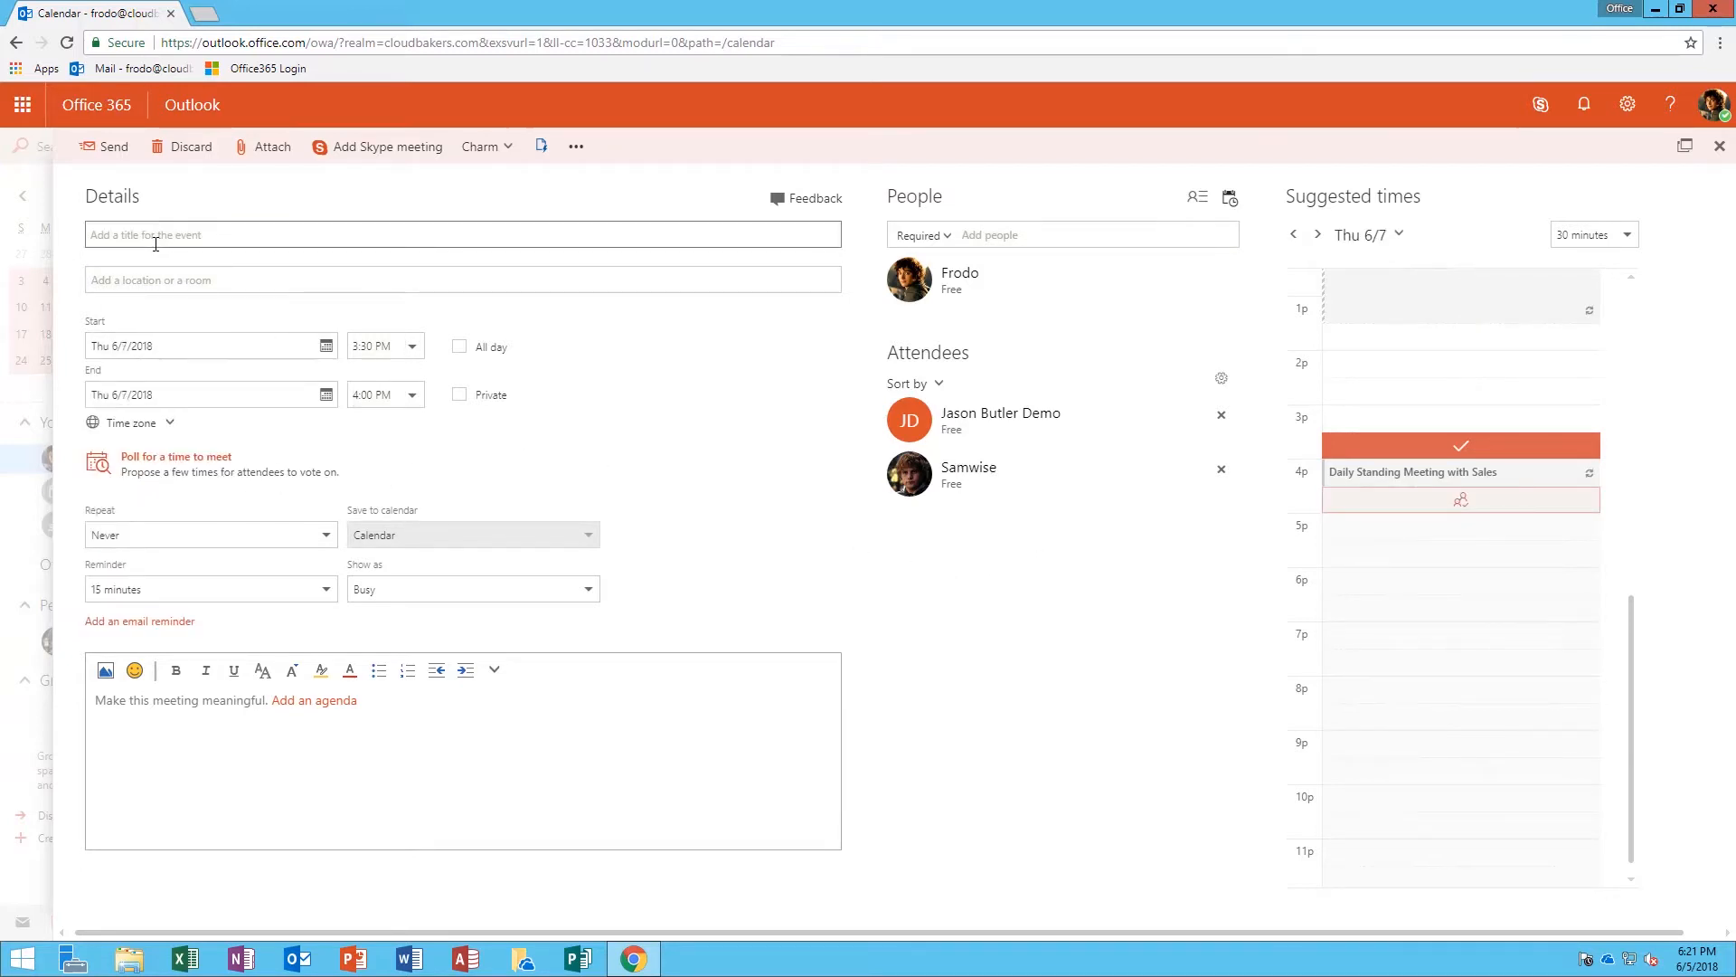
pyautogui.write('Quick Sync')
# Send the Quick Sync invitation, then bring up the attendee's Gmail inbox
pyautogui.click(121, 159)
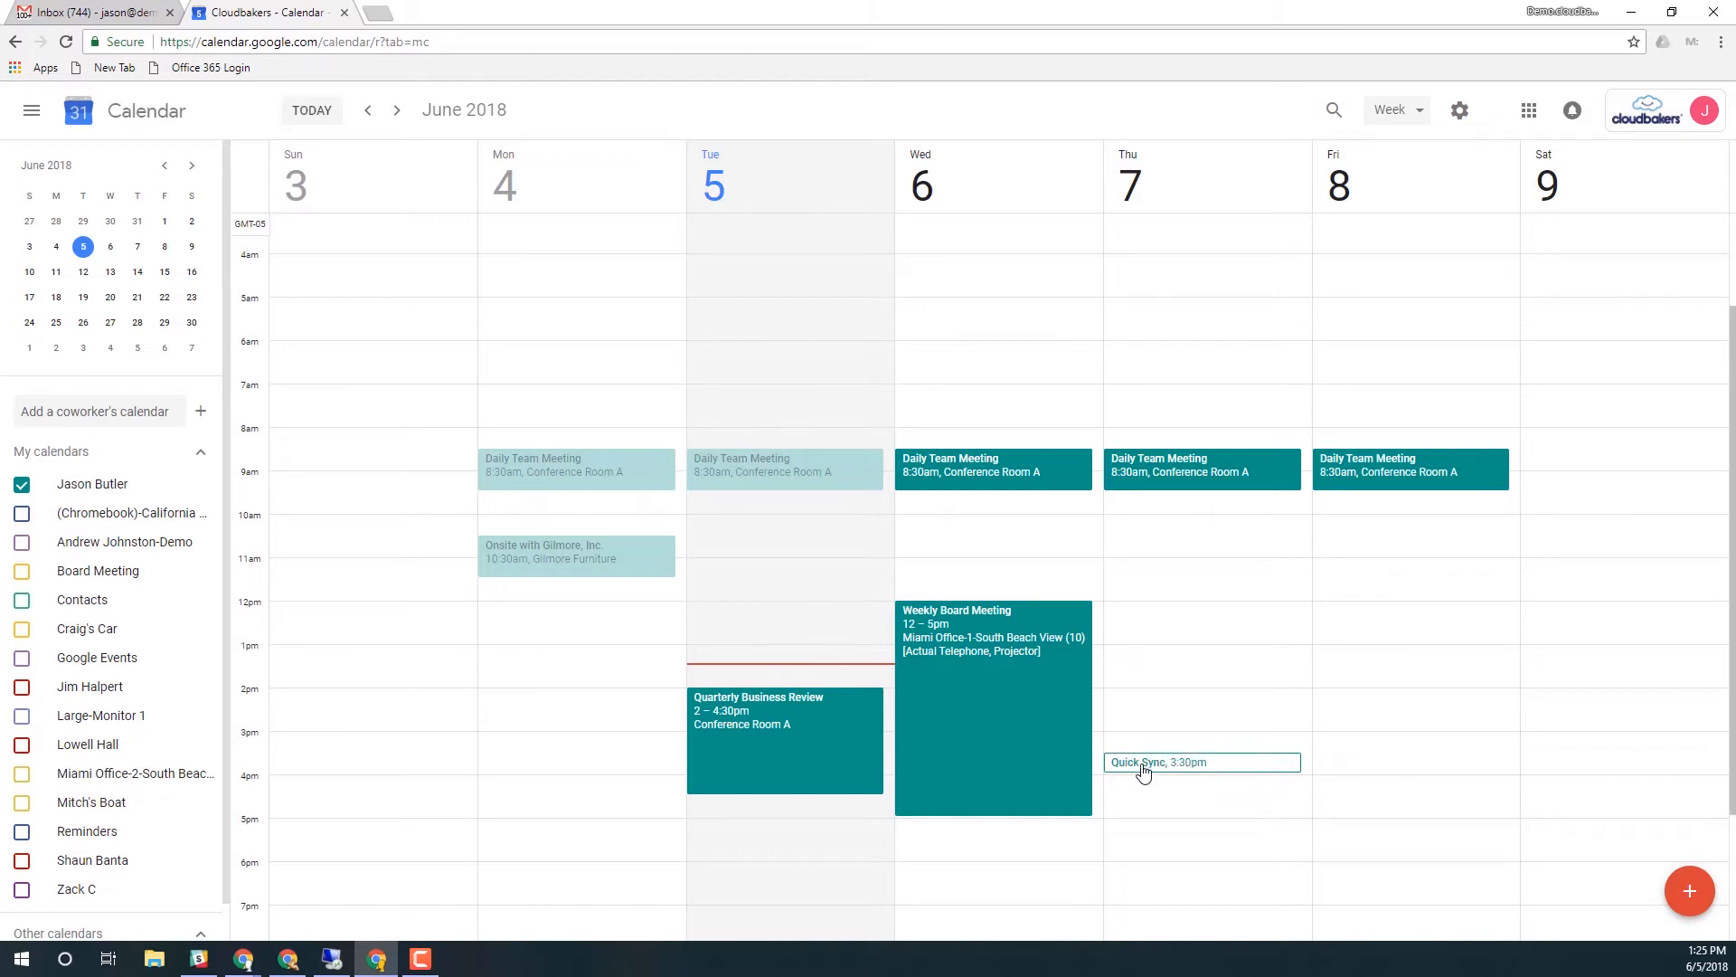
pyautogui.click(147, 16)
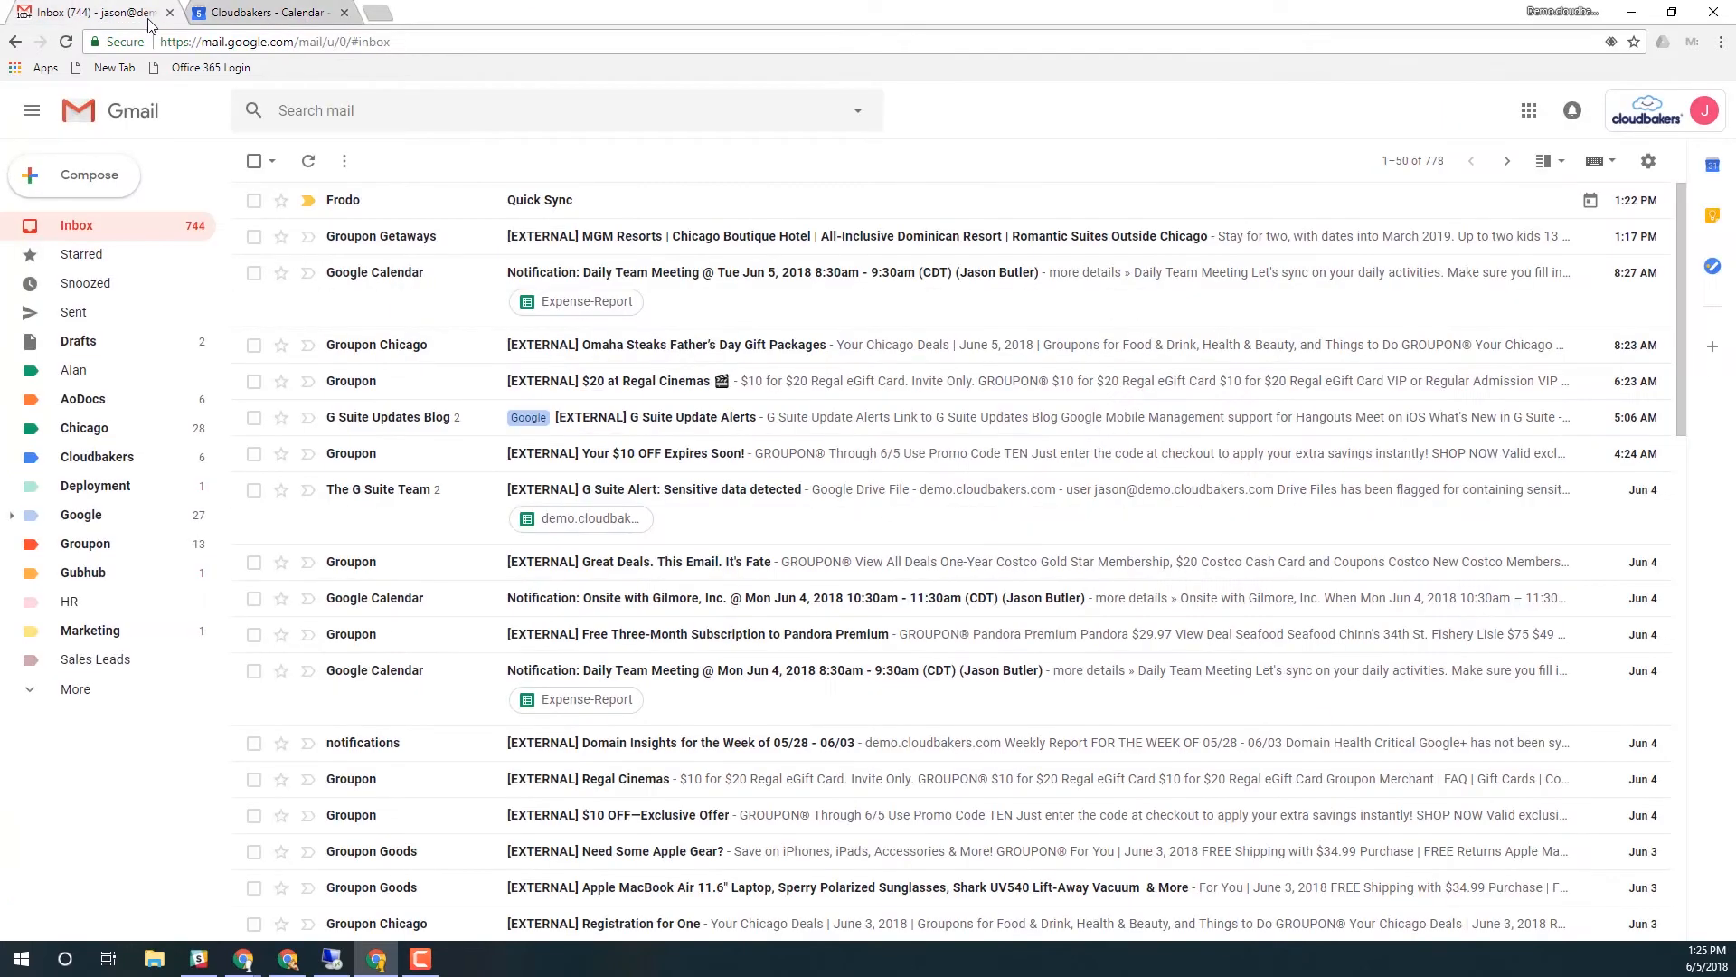
# Accept the Quick Sync invitation in Gmail and return to the inbox
pyautogui.click(594, 213)
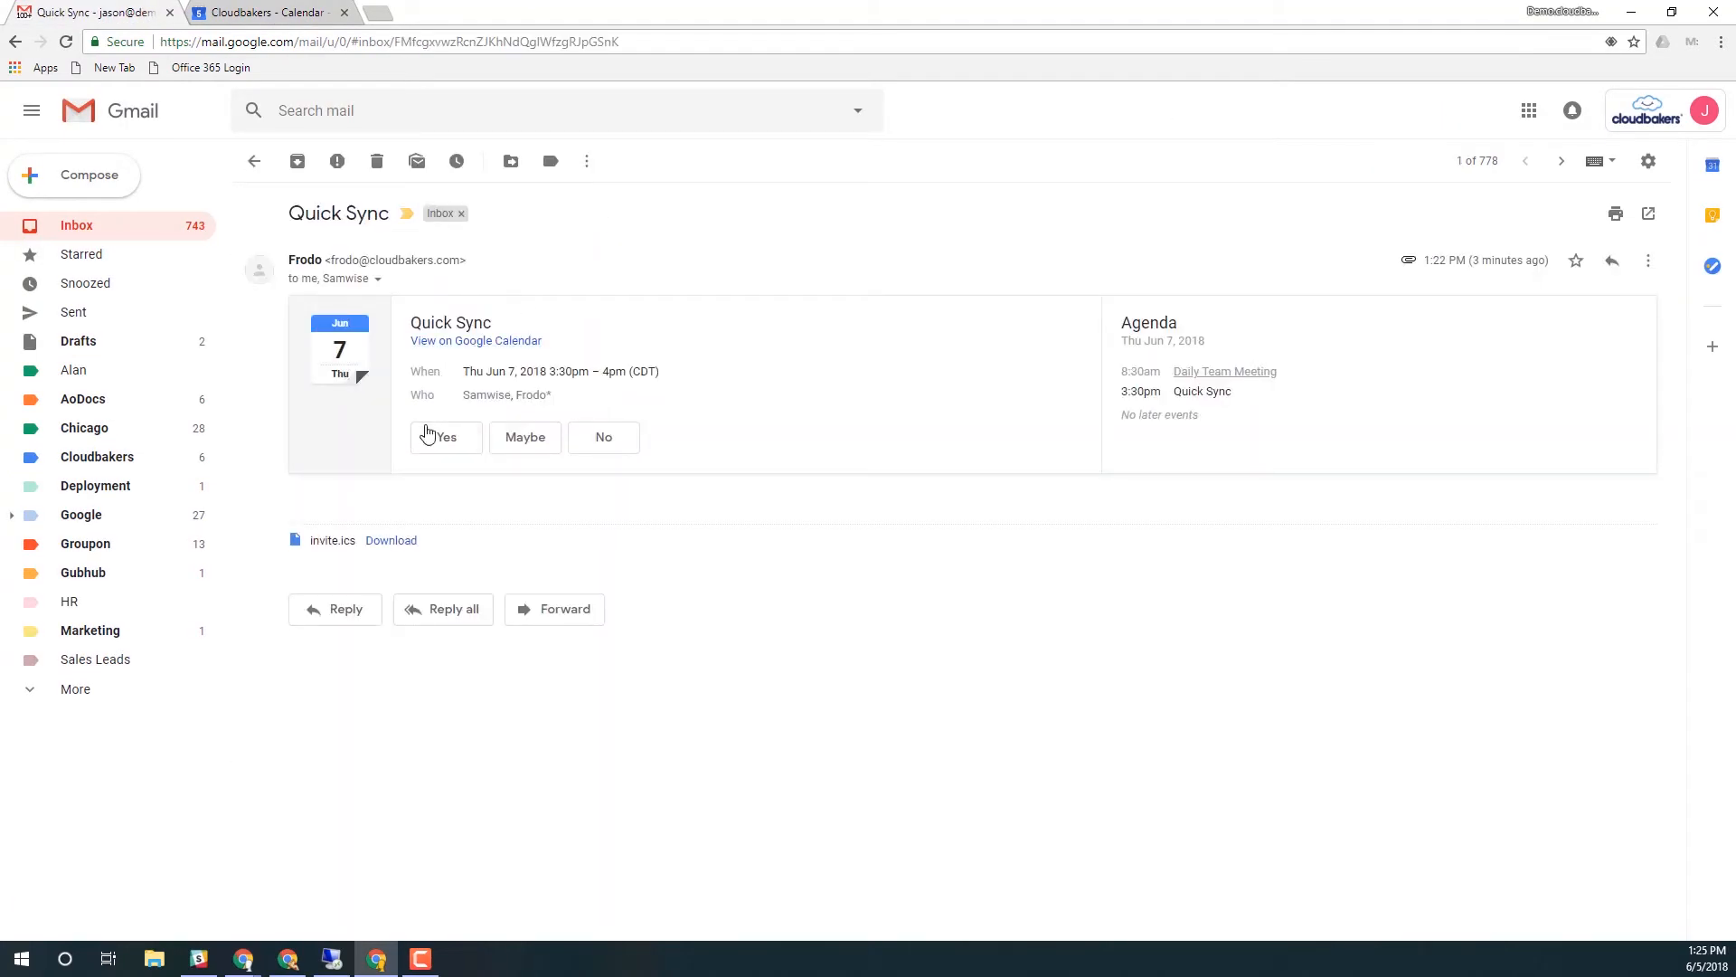
pyautogui.click(432, 447)
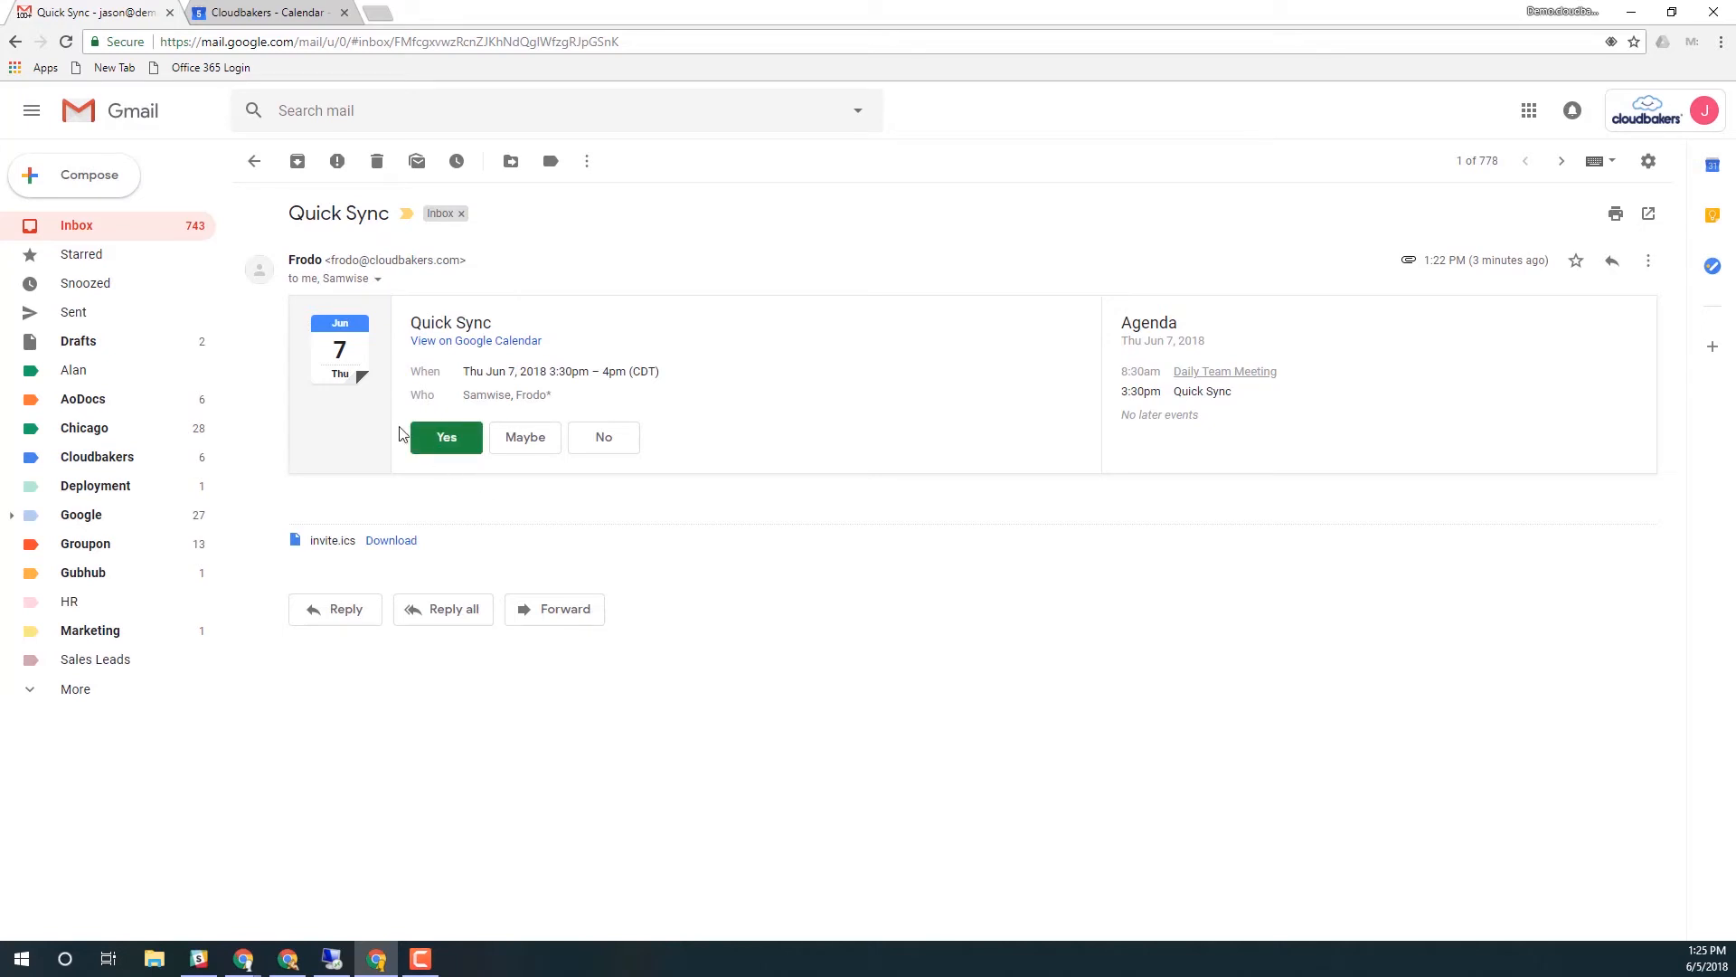
pyautogui.click(255, 163)
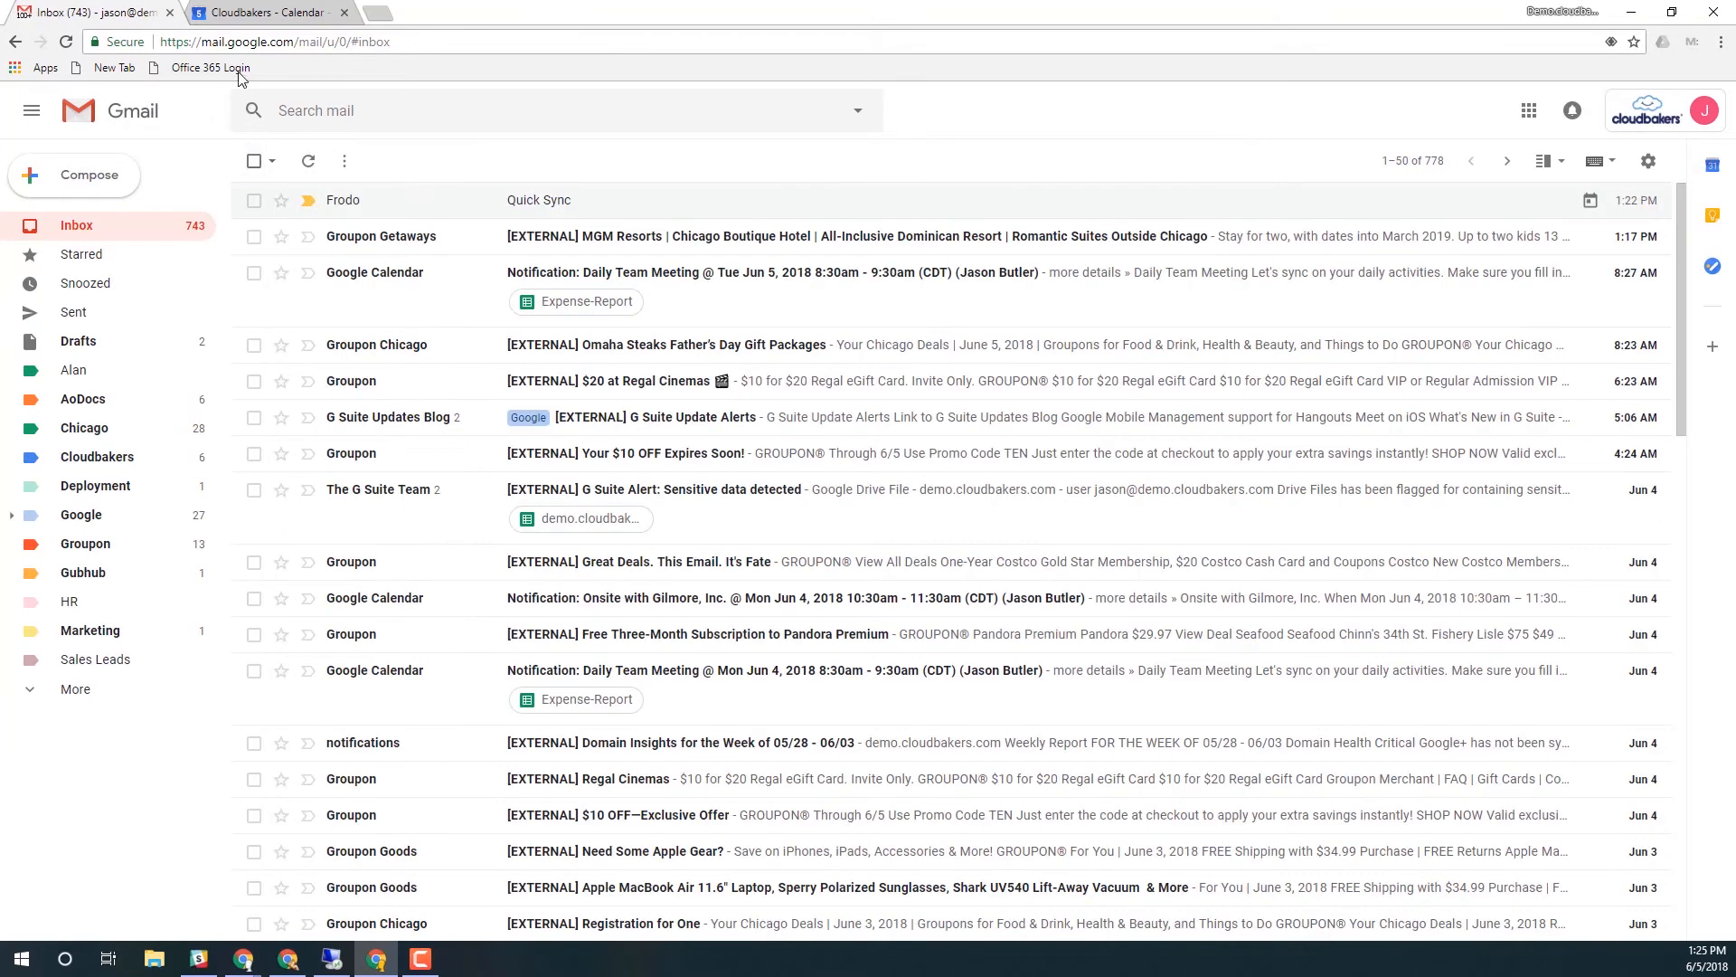
pyautogui.click(236, 10)
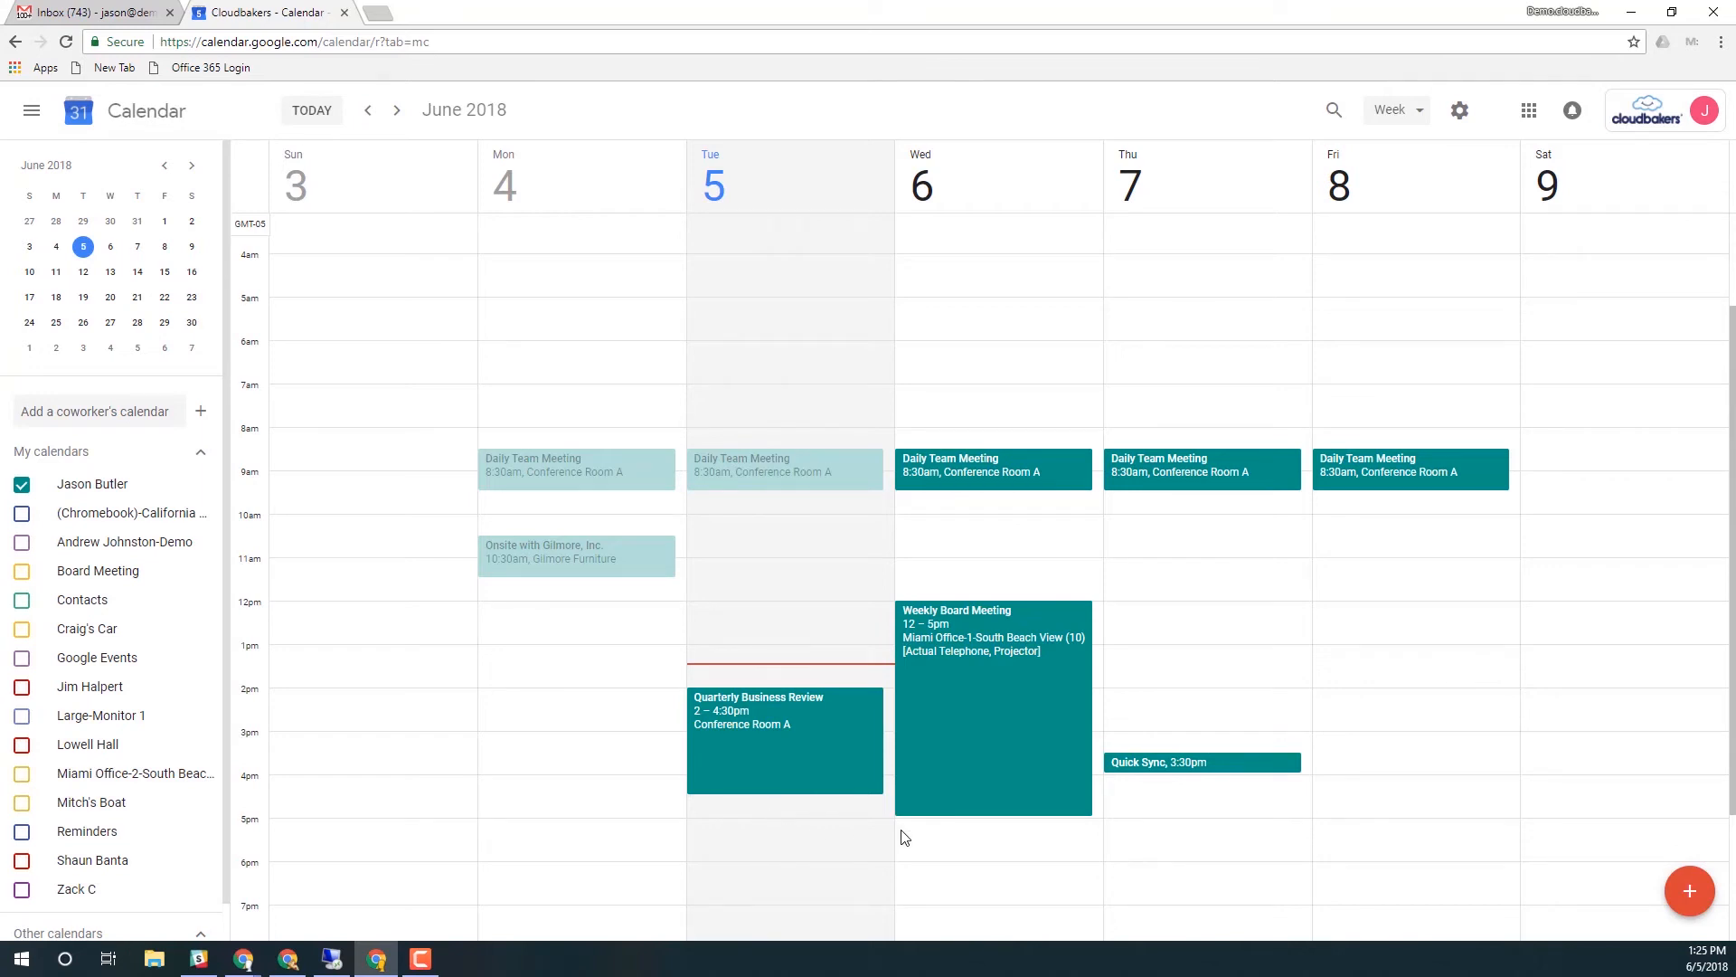
# Create a Thursday June 7, 1:00–2:00pm event and invite two guests by e-mail address
pyautogui.click(1164, 669)
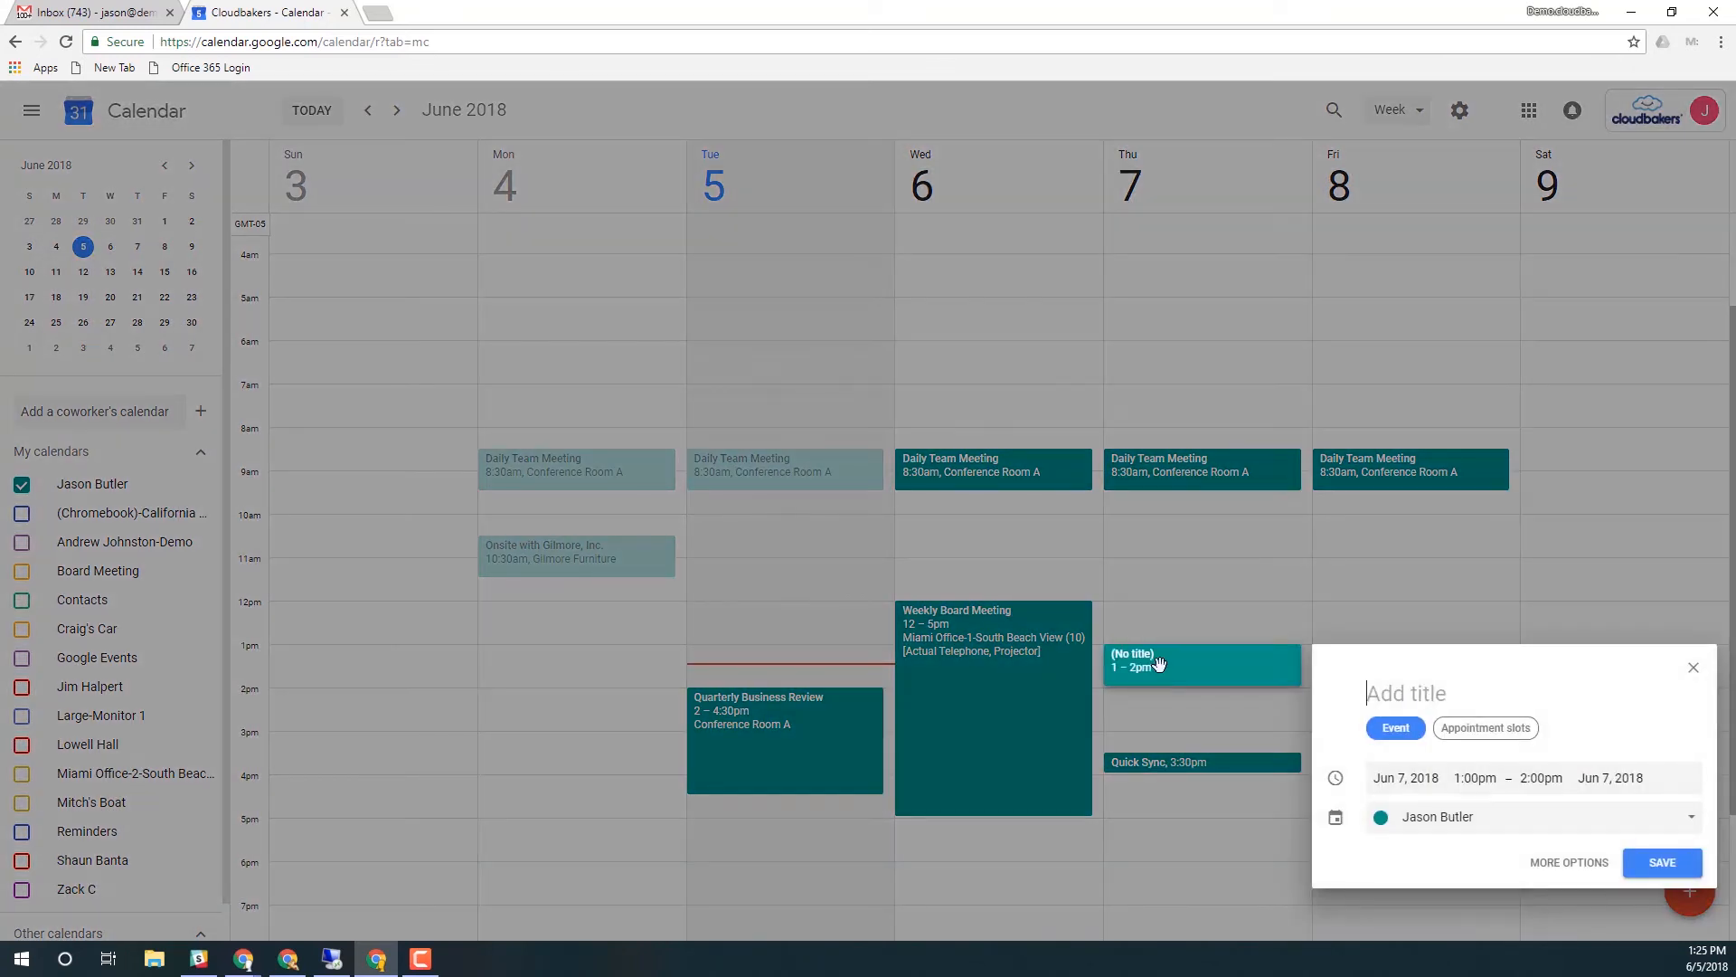
pyautogui.click(1554, 864)
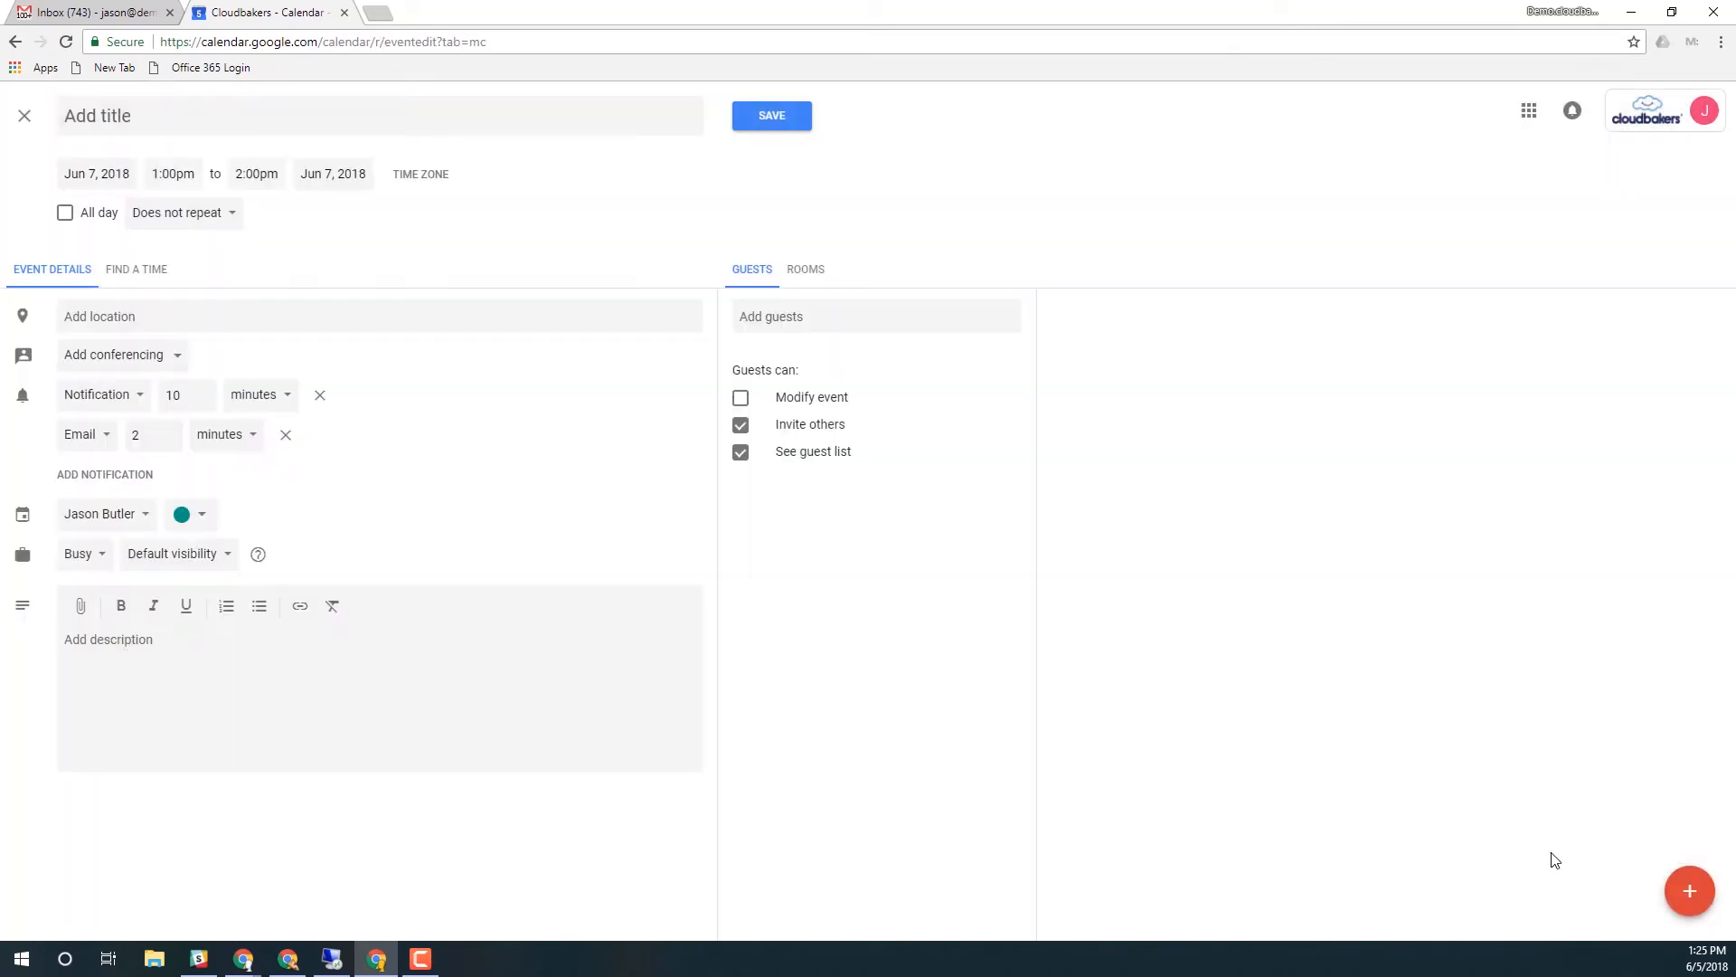
pyautogui.click(783, 324)
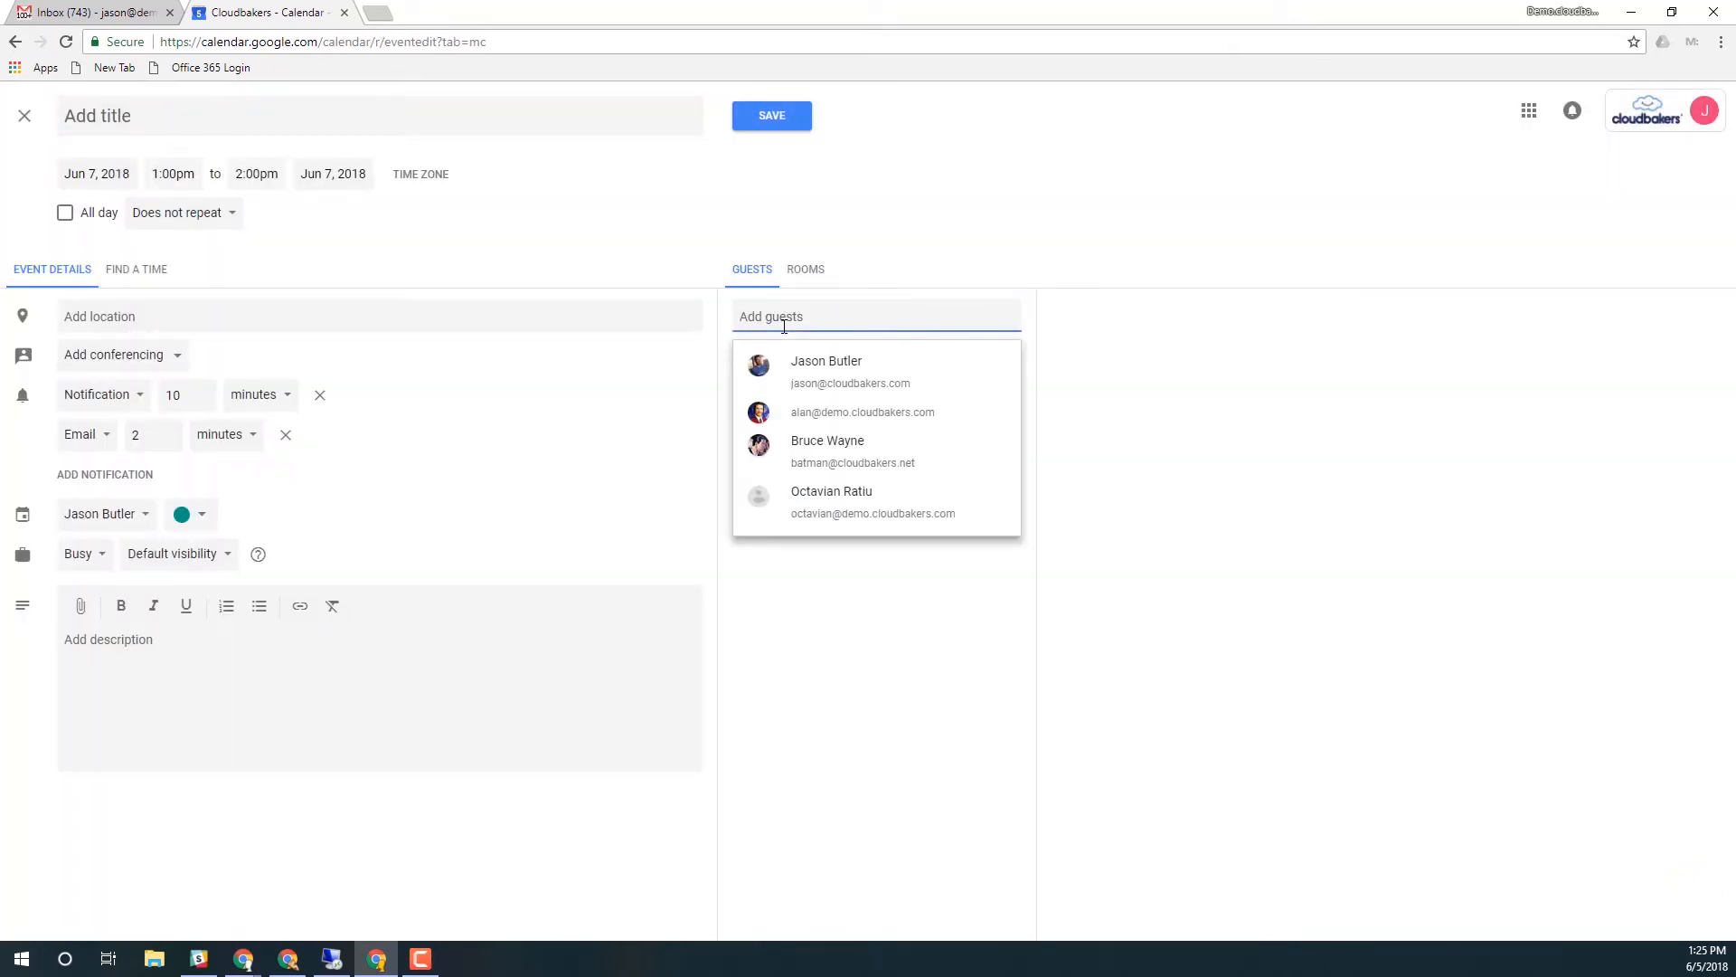
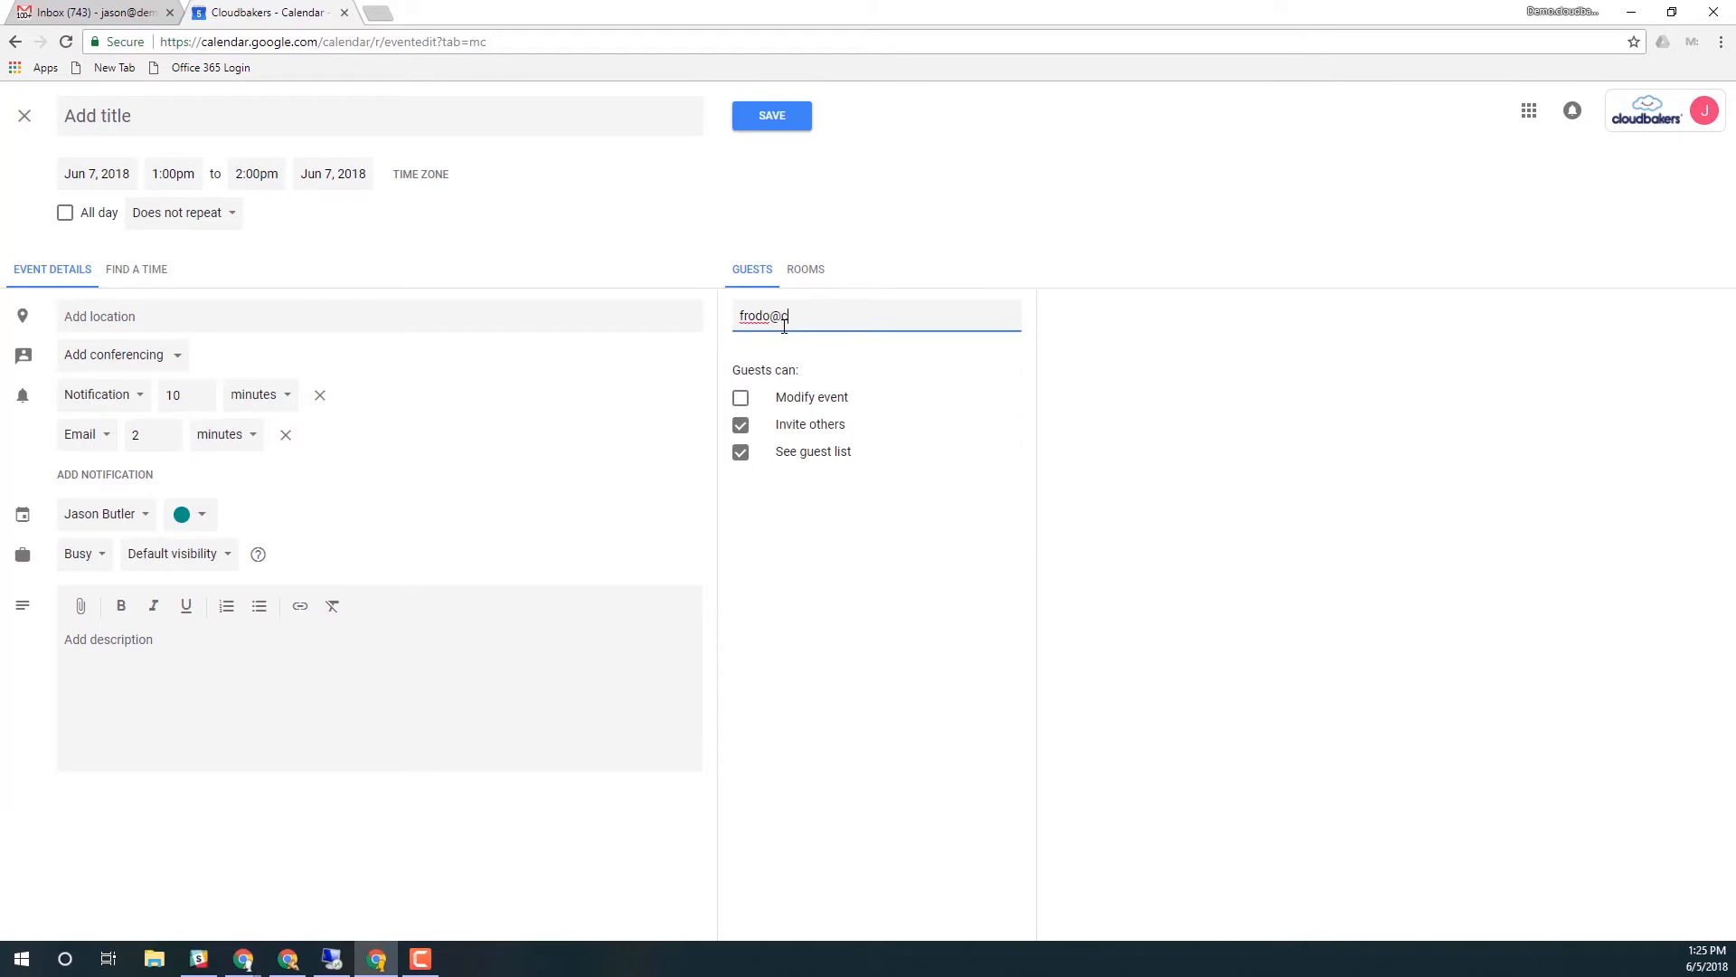
pyautogui.press('Return')
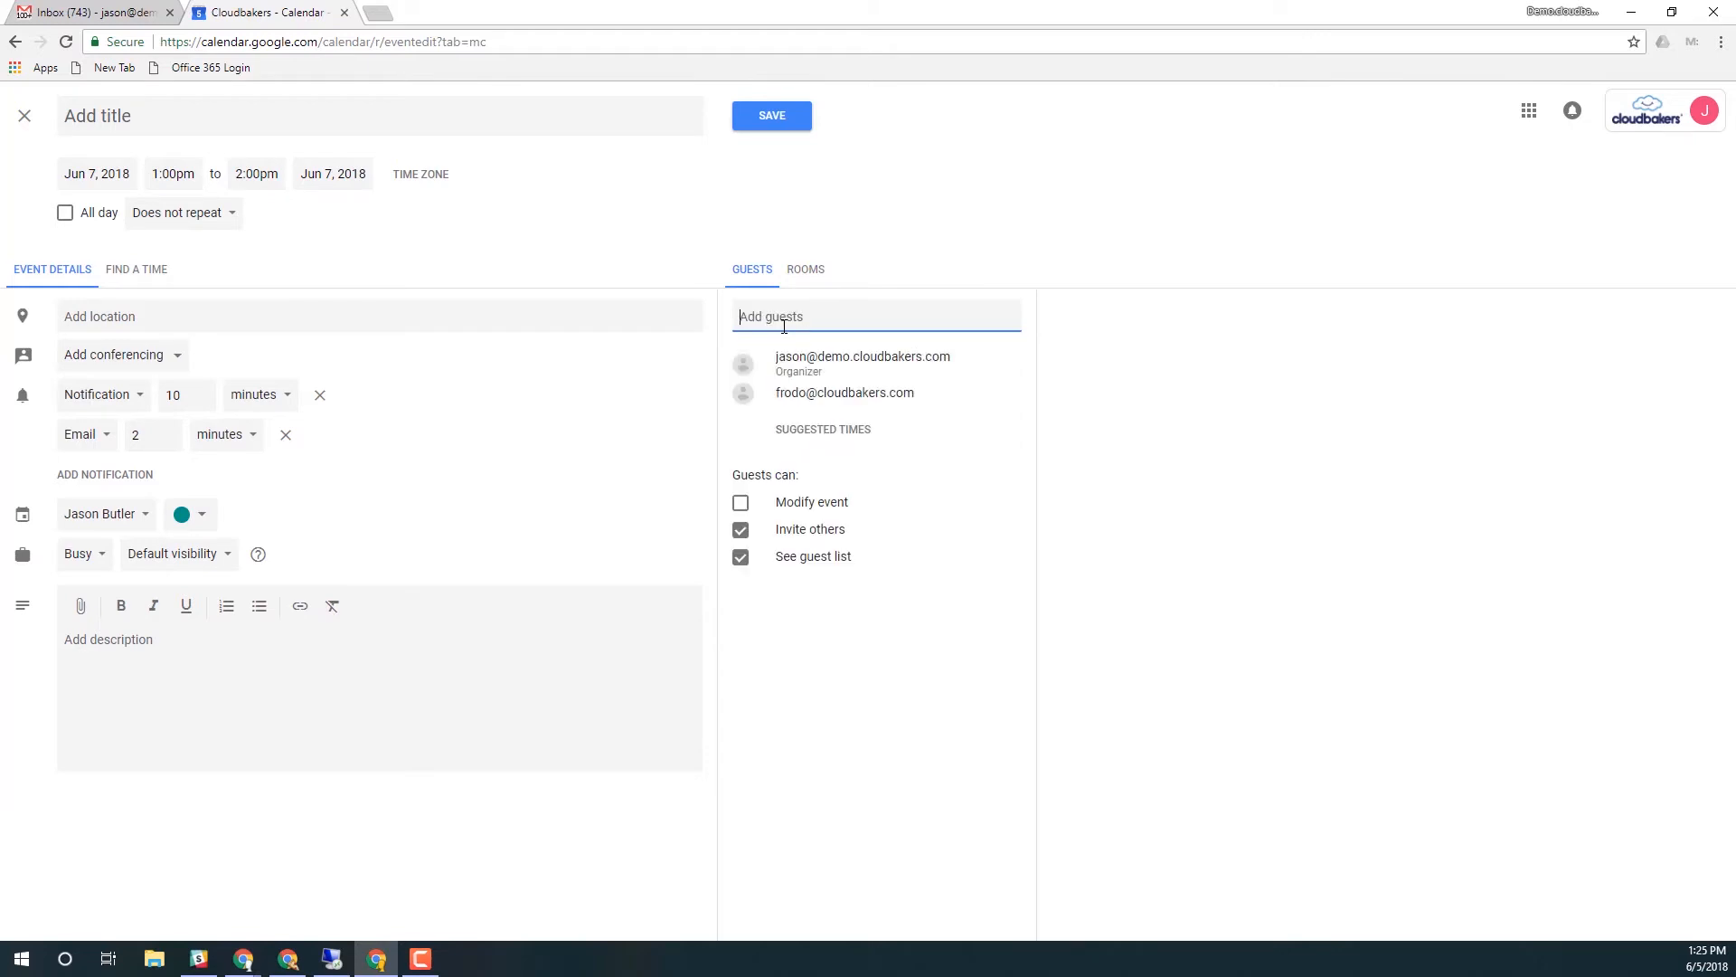
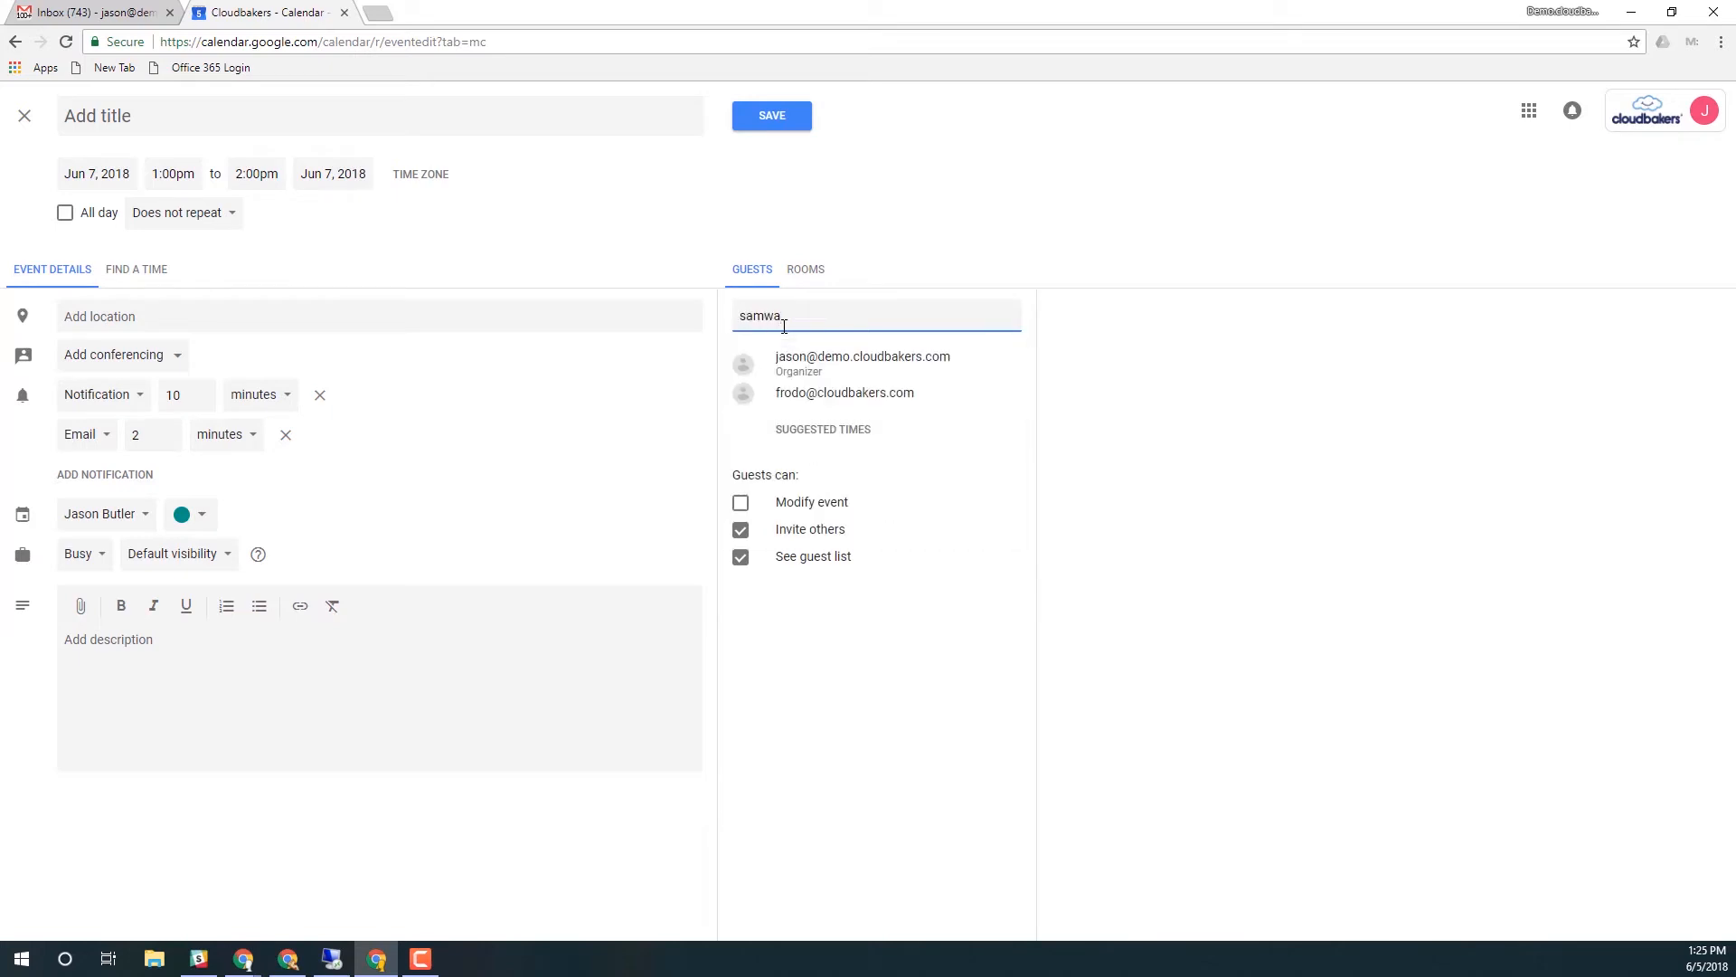
pyautogui.press('Return')
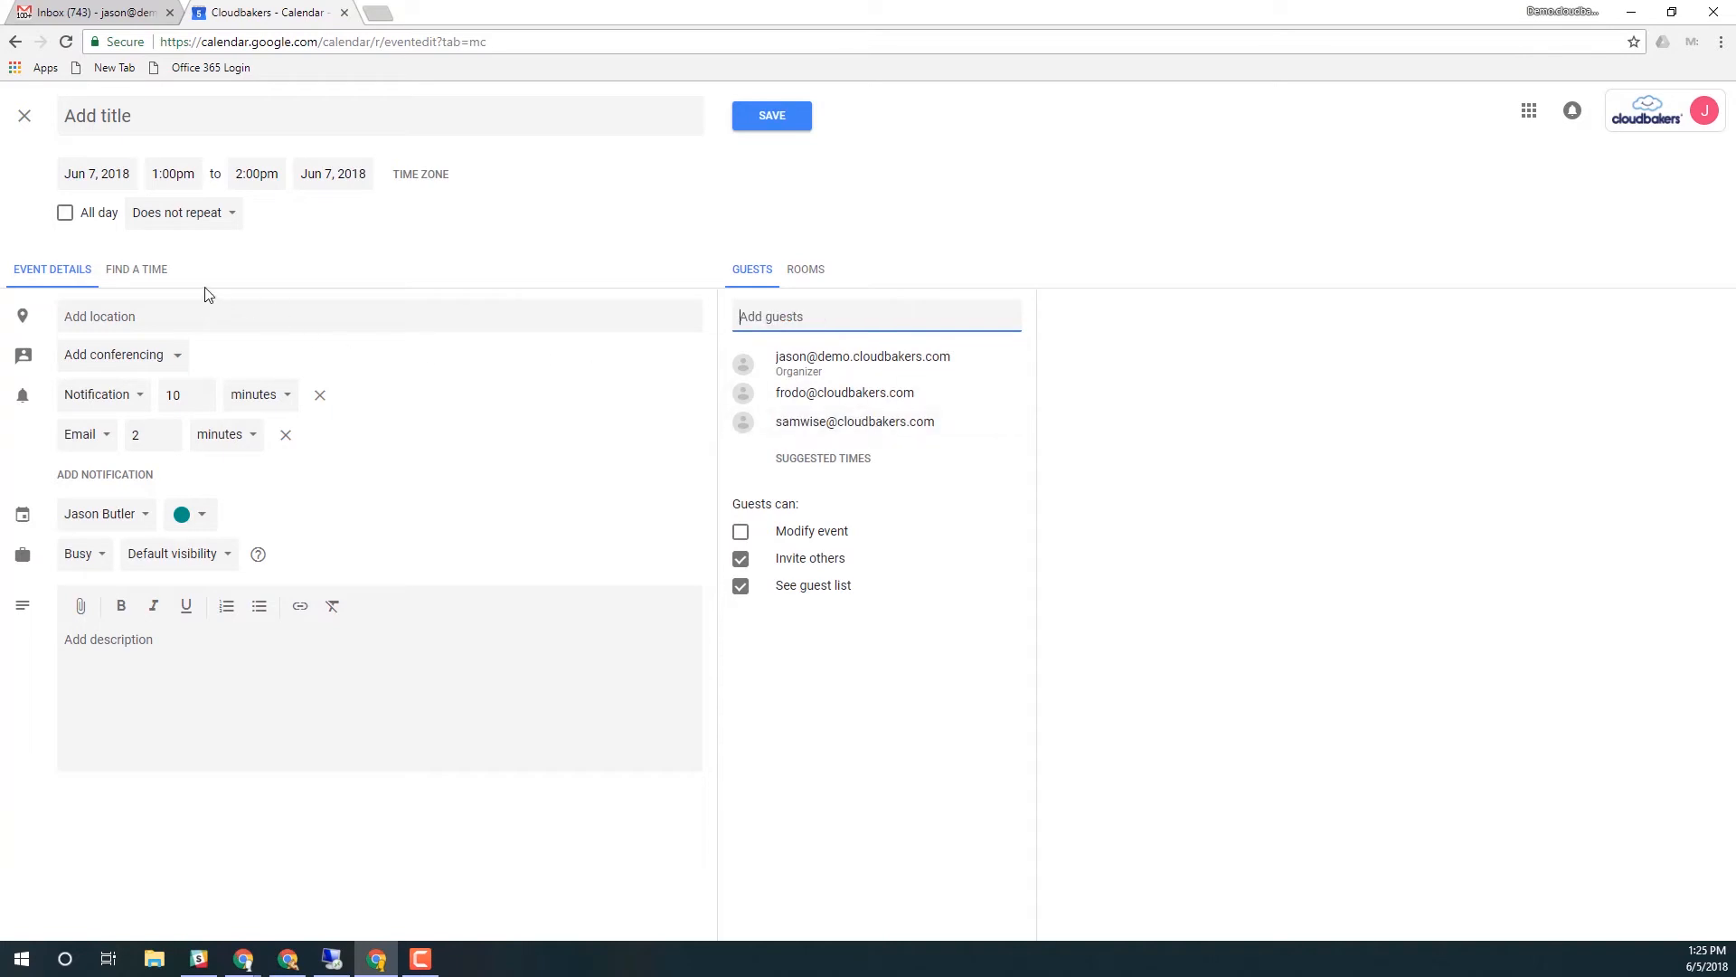
# Use Find a Time to move the event to 1:30–2:30pm on June 7
pyautogui.click(161, 277)
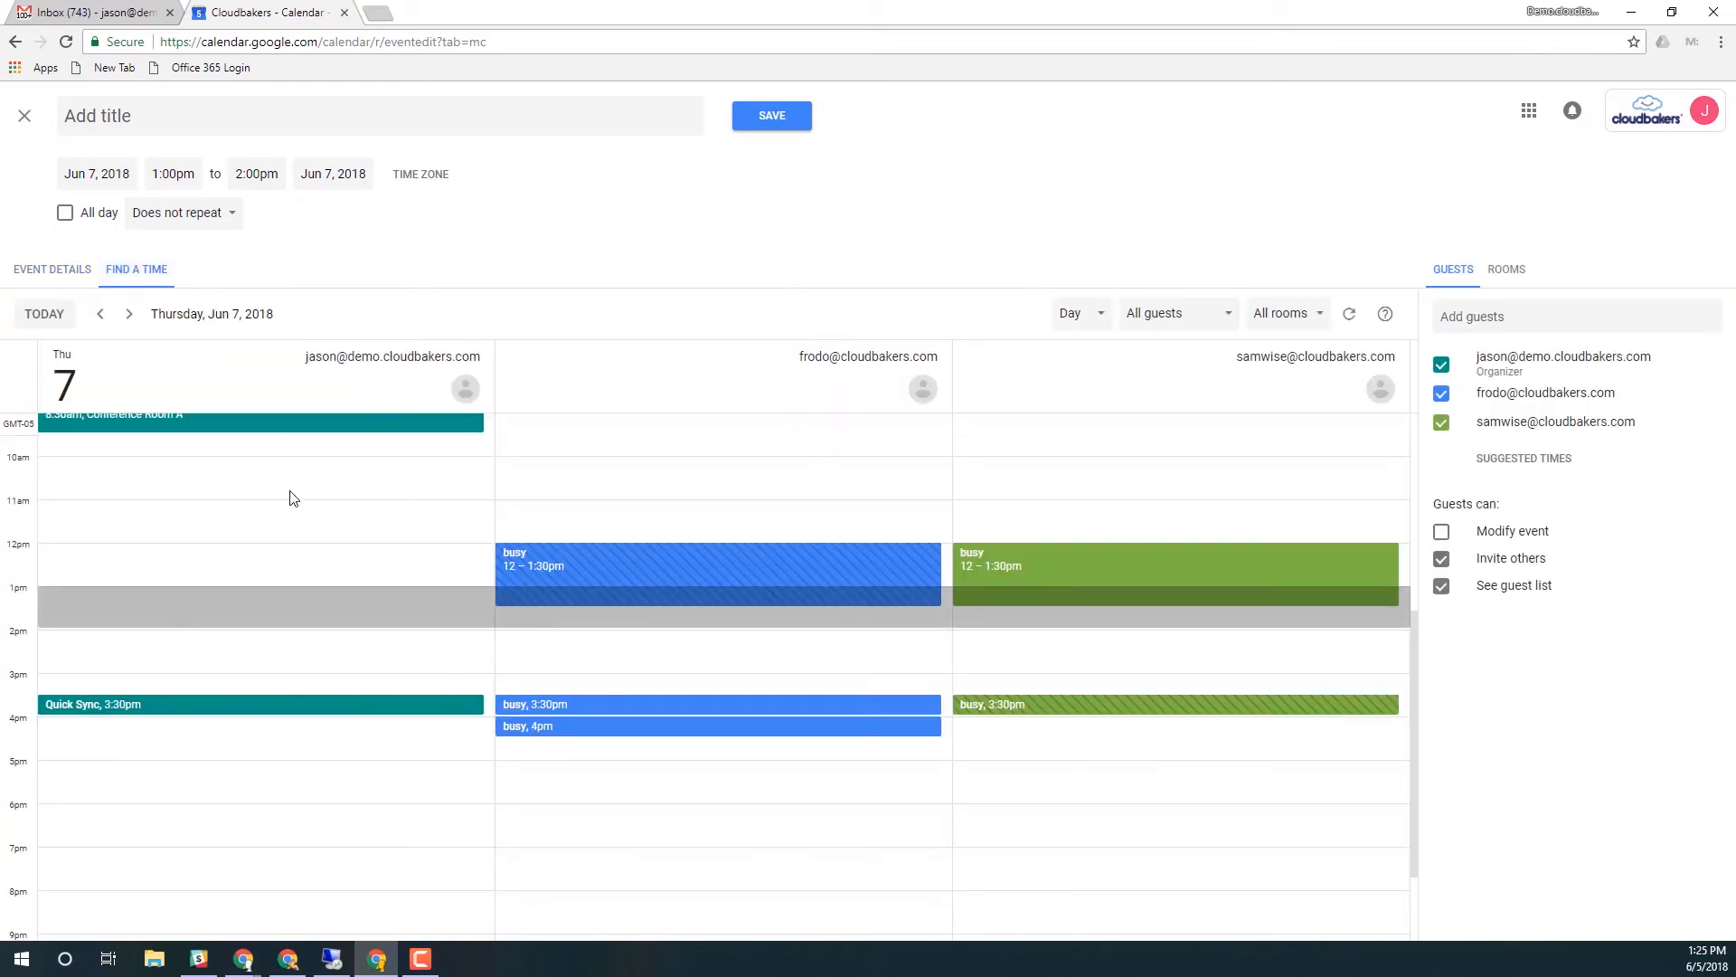
pyautogui.scroll(1, 302, 512)
pyautogui.scroll(1, 302, 512)
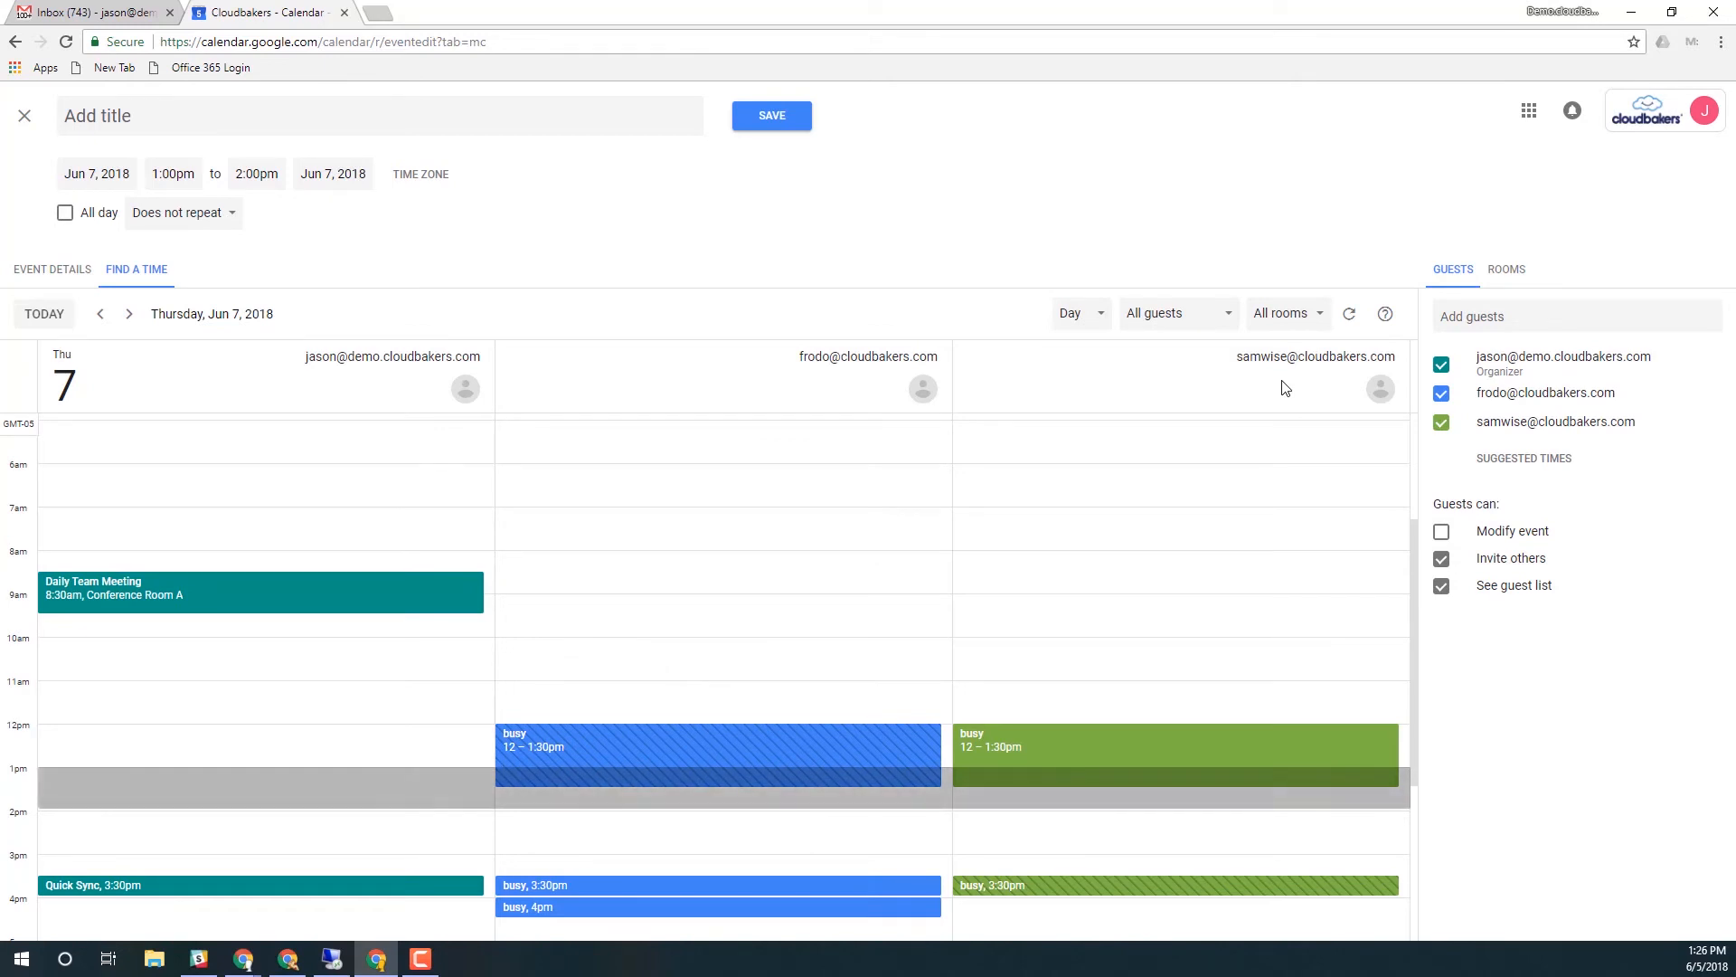
pyautogui.scroll(-2, 1267, 464)
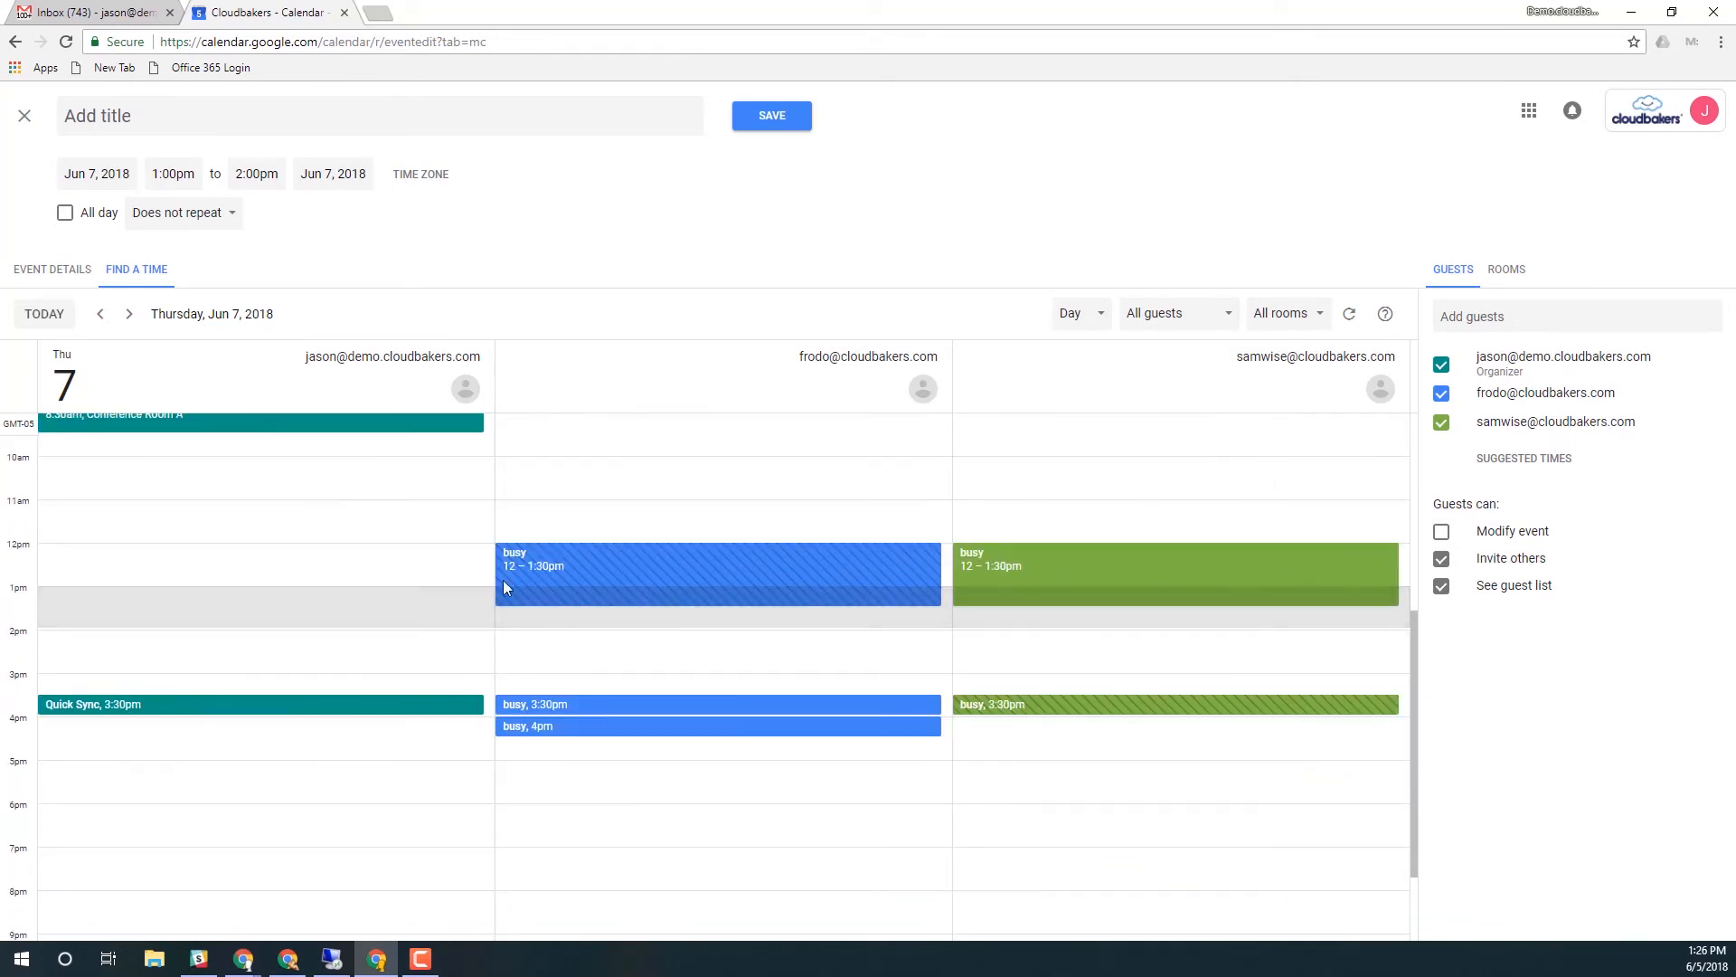
pyautogui.click(393, 606)
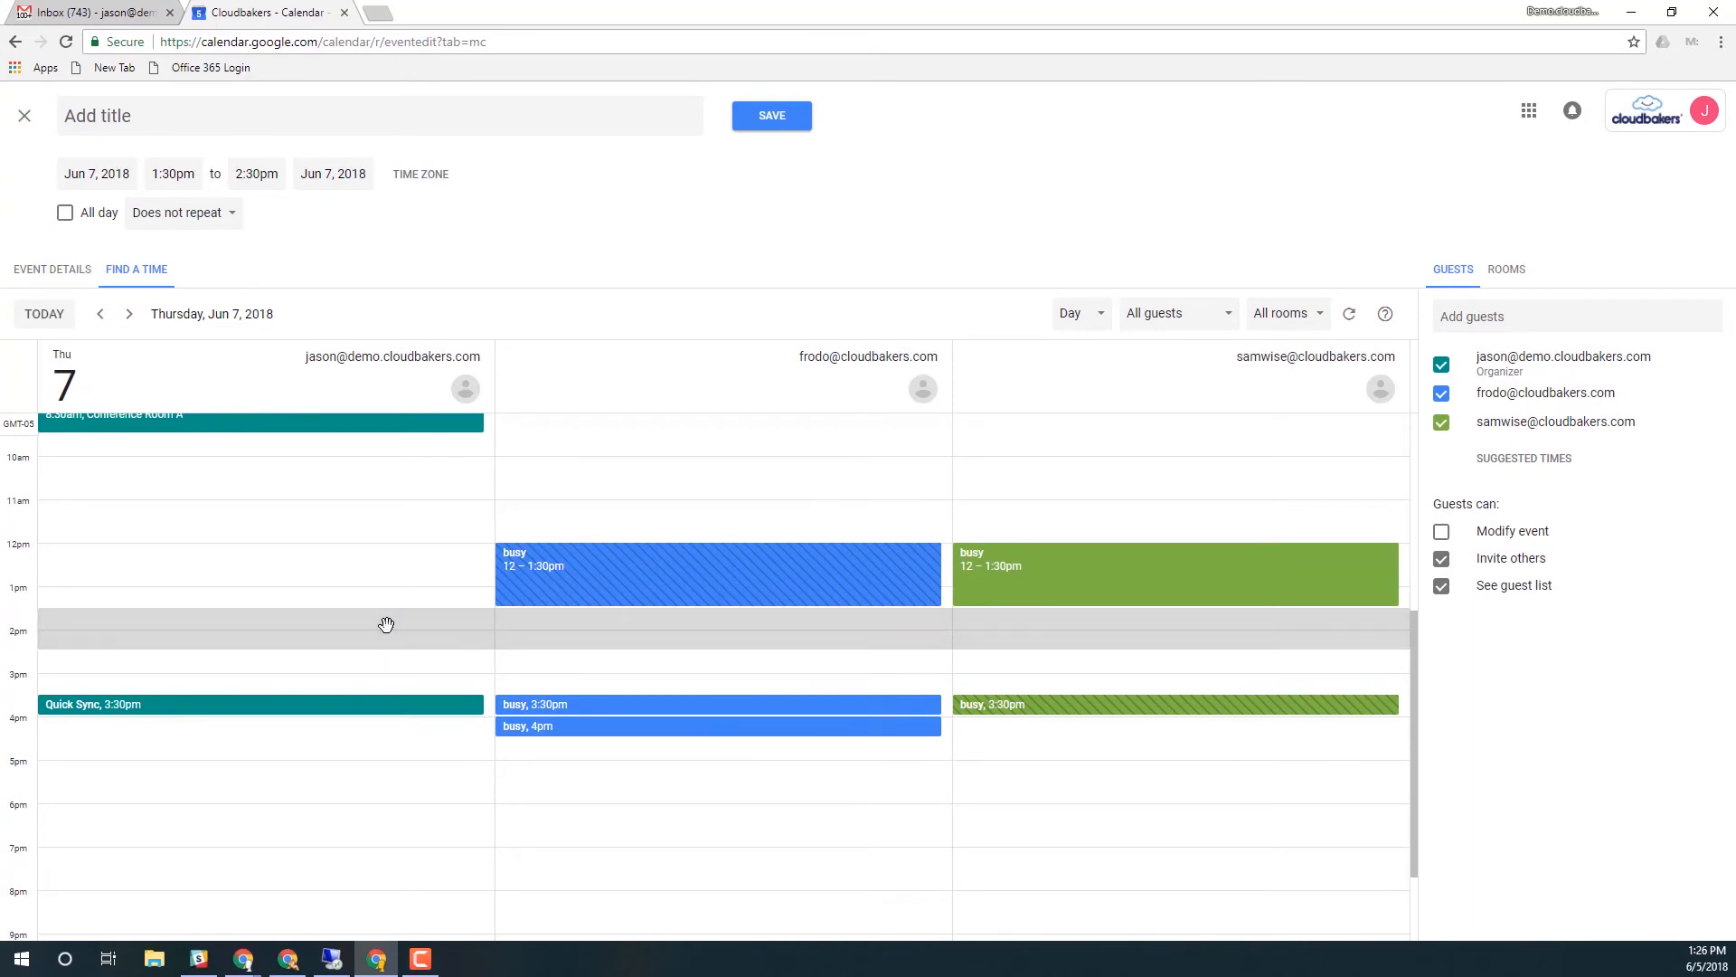
# Title the event 'Sync before the Sync'
pyautogui.click(135, 110)
pyautogui.write('Sy')
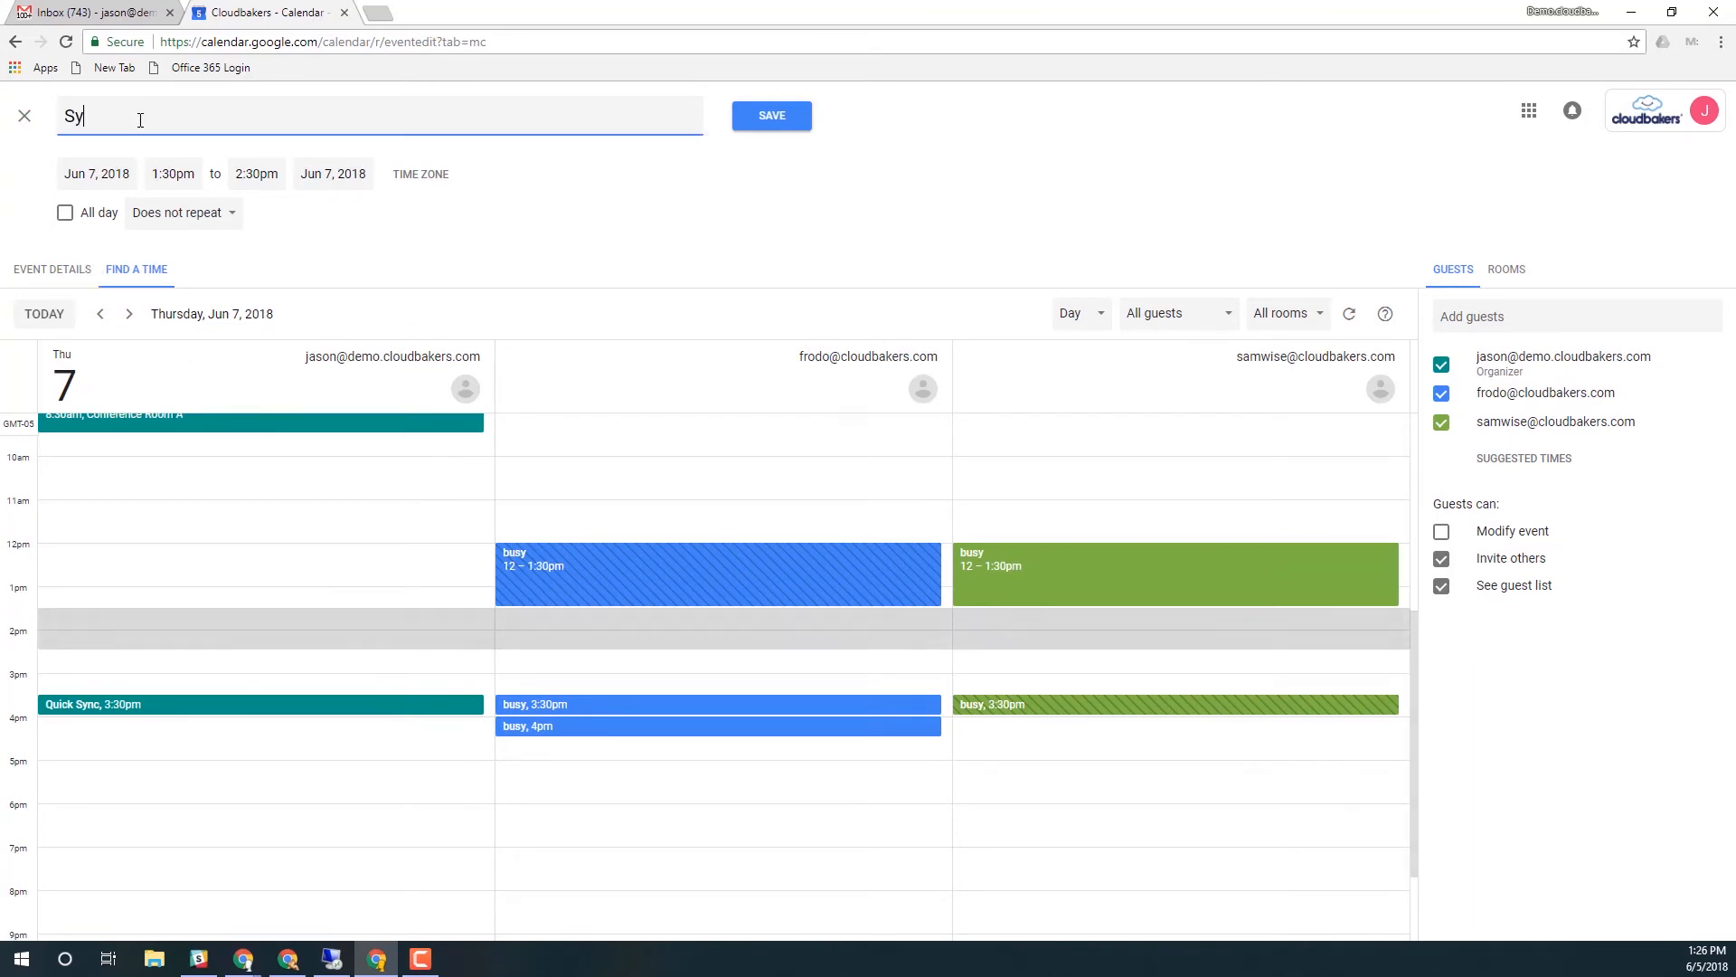
pyautogui.write('nc before the Sy')
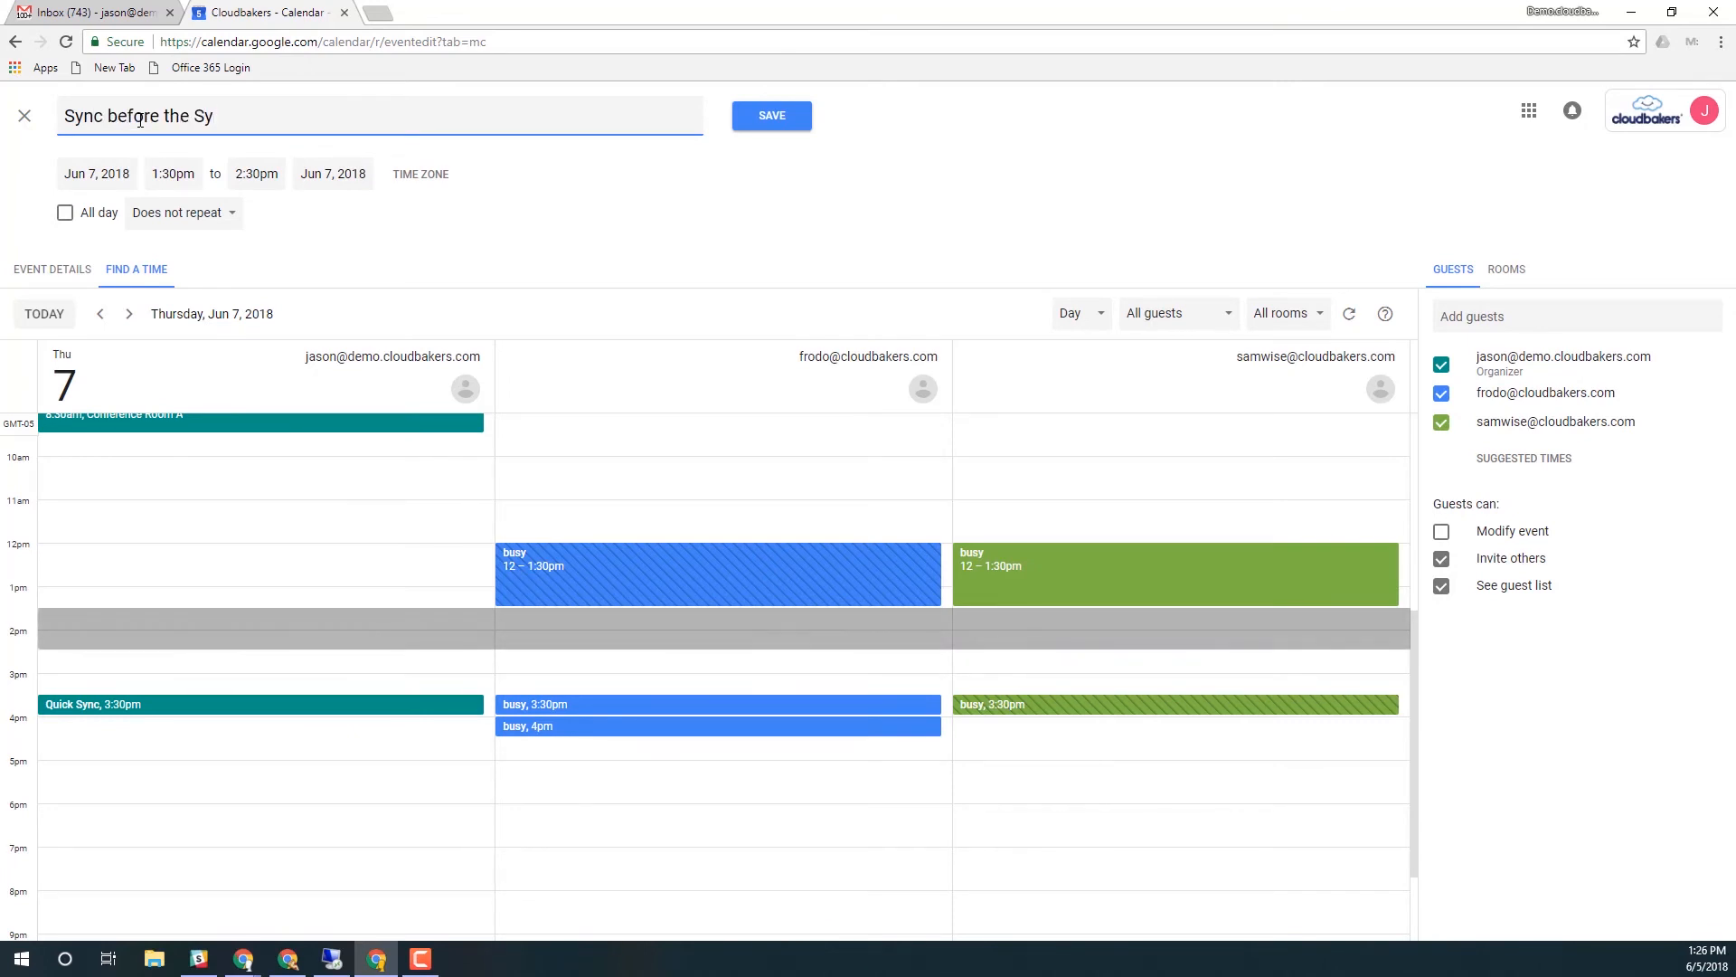
pyautogui.write('nc')
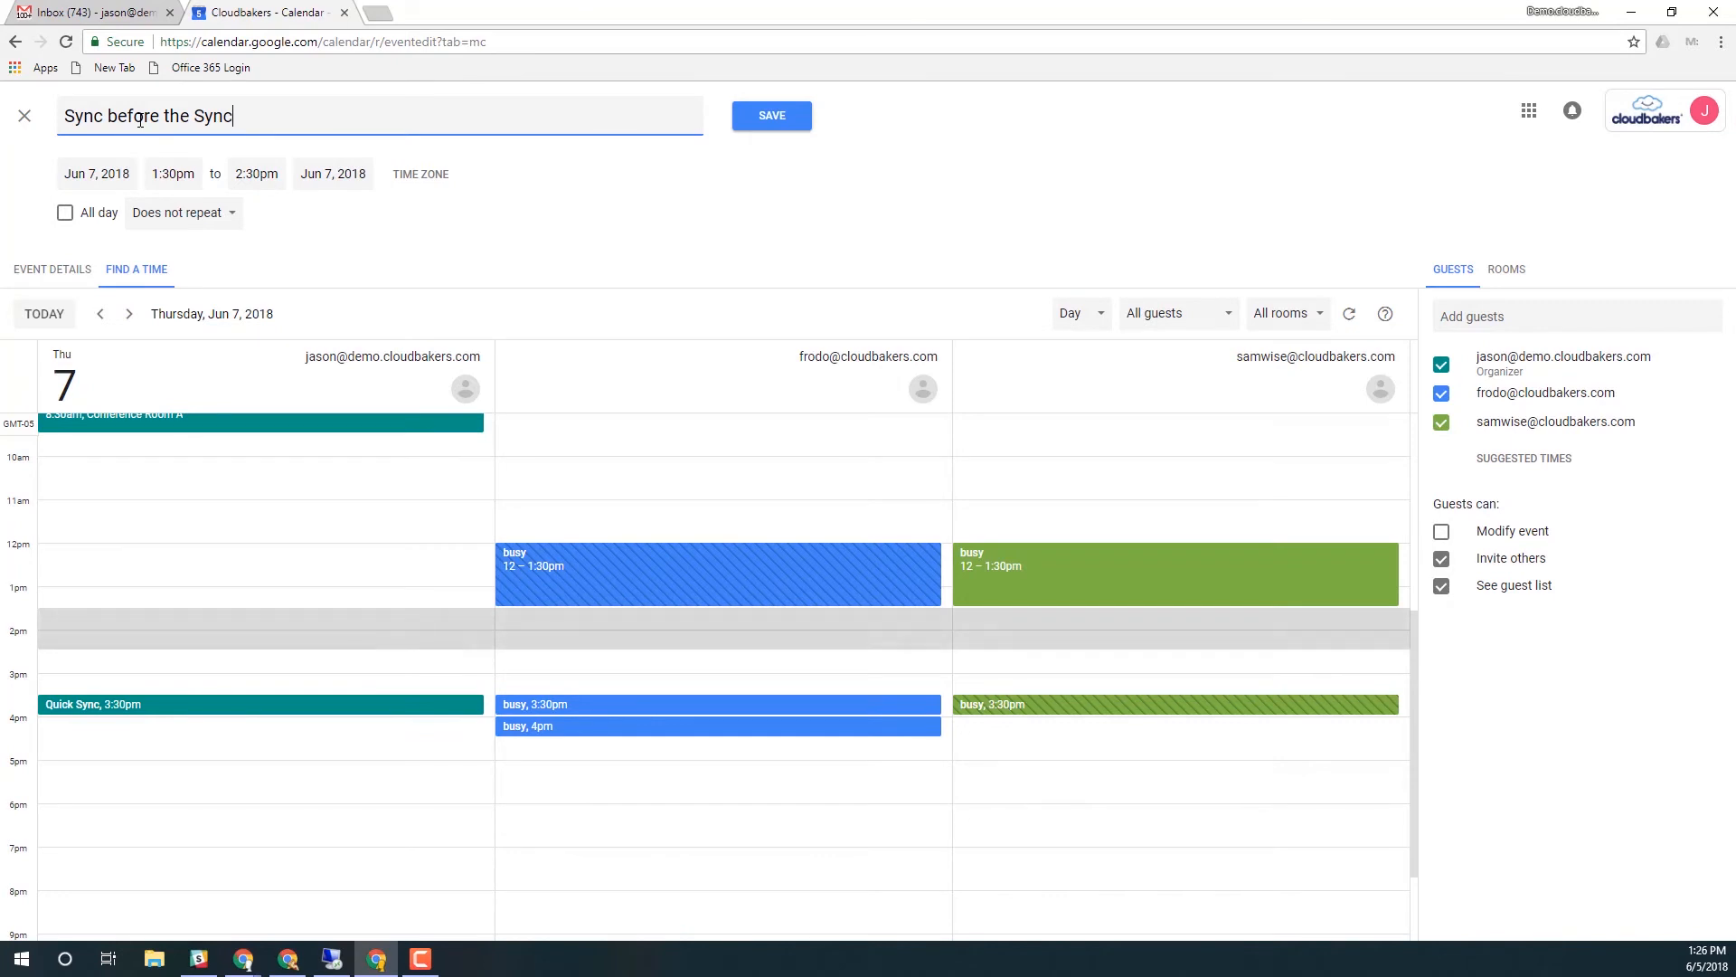
pyautogui.click(86, 269)
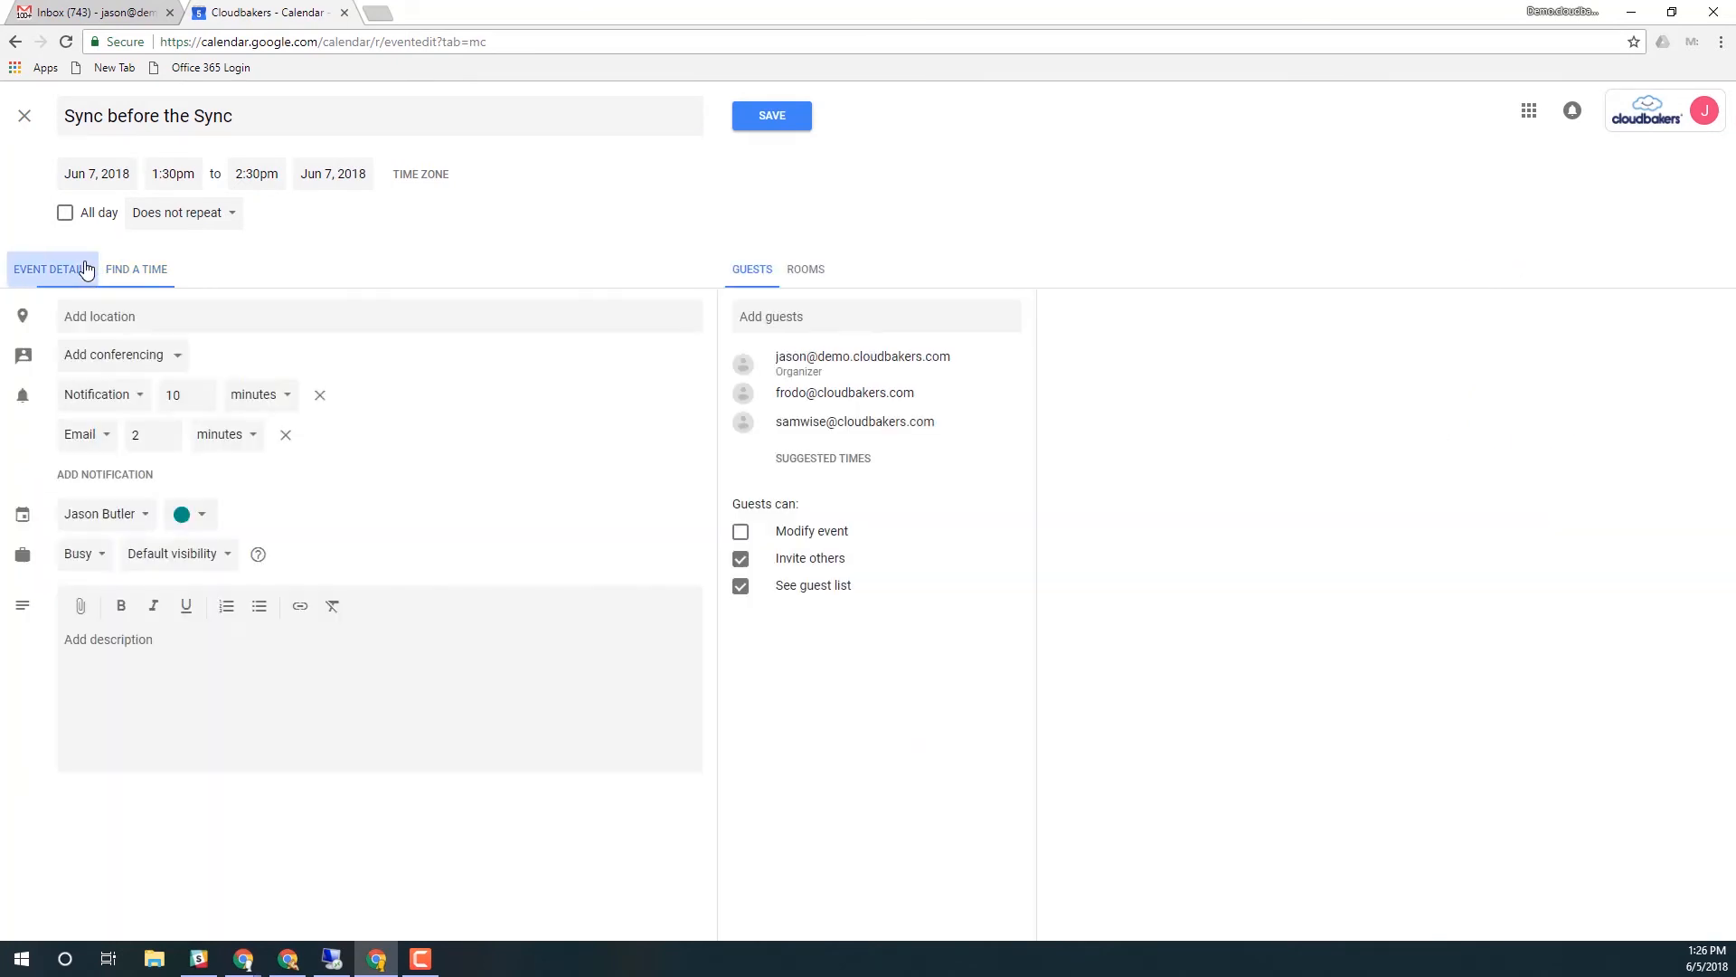
# Save the event without conferencing and send invitations to all guests, including external ones
pyautogui.click(115, 353)
pyautogui.click(240, 362)
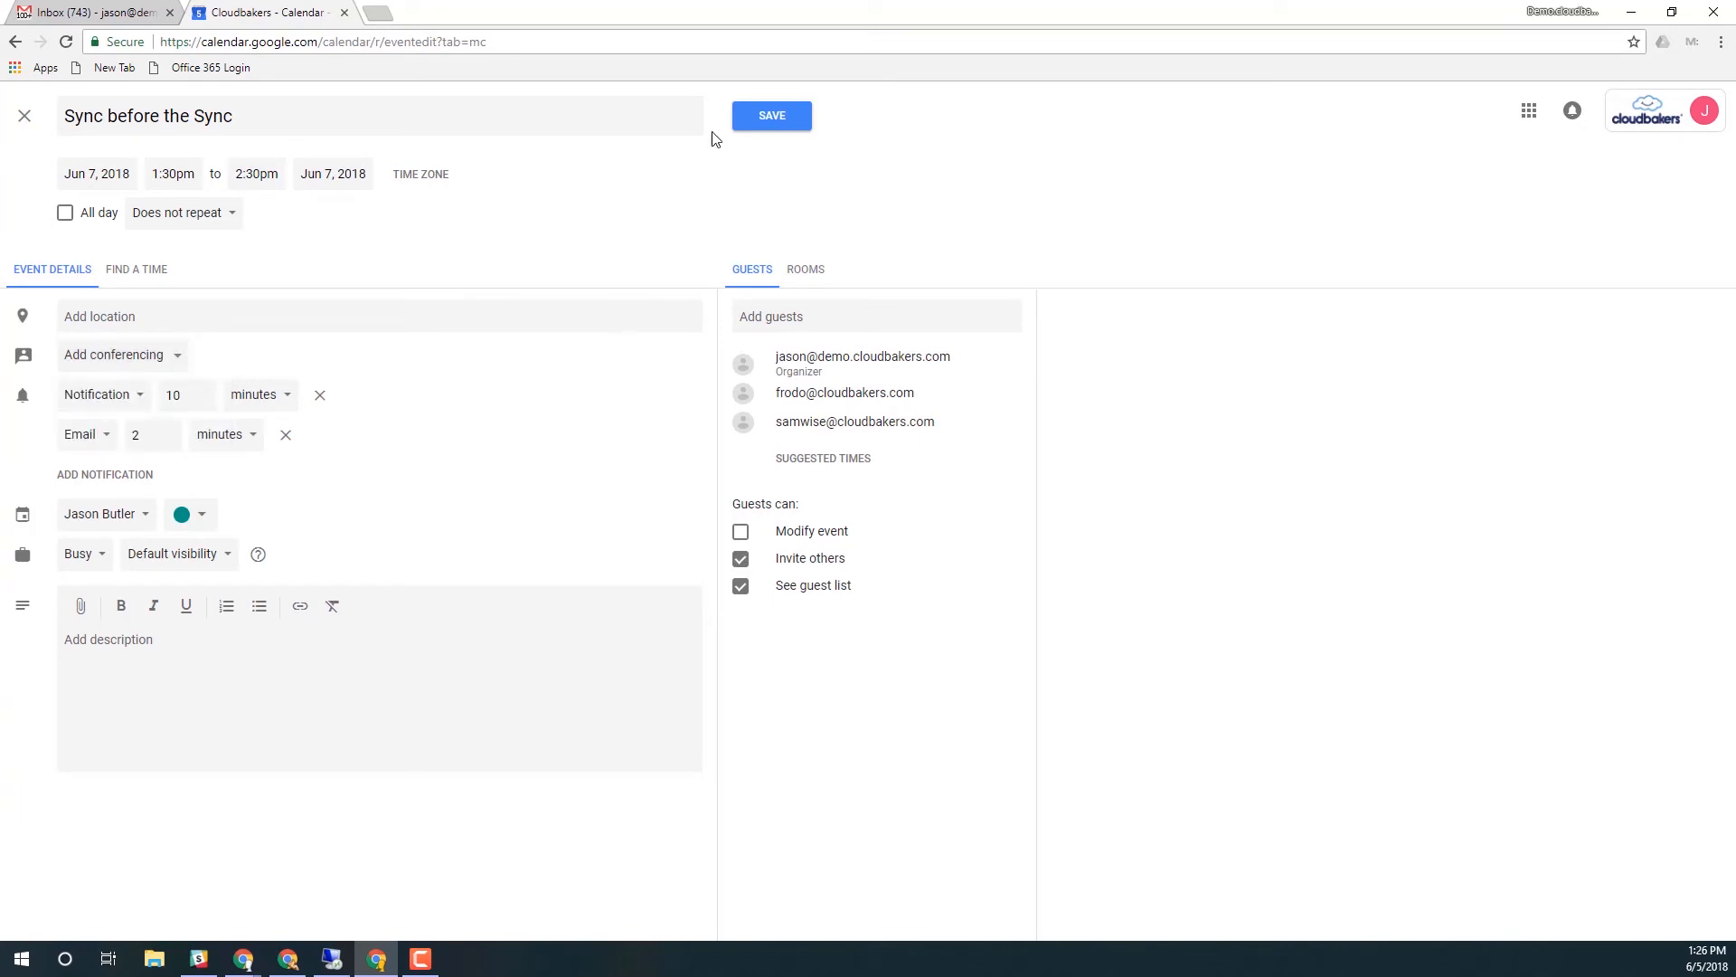
pyautogui.click(744, 124)
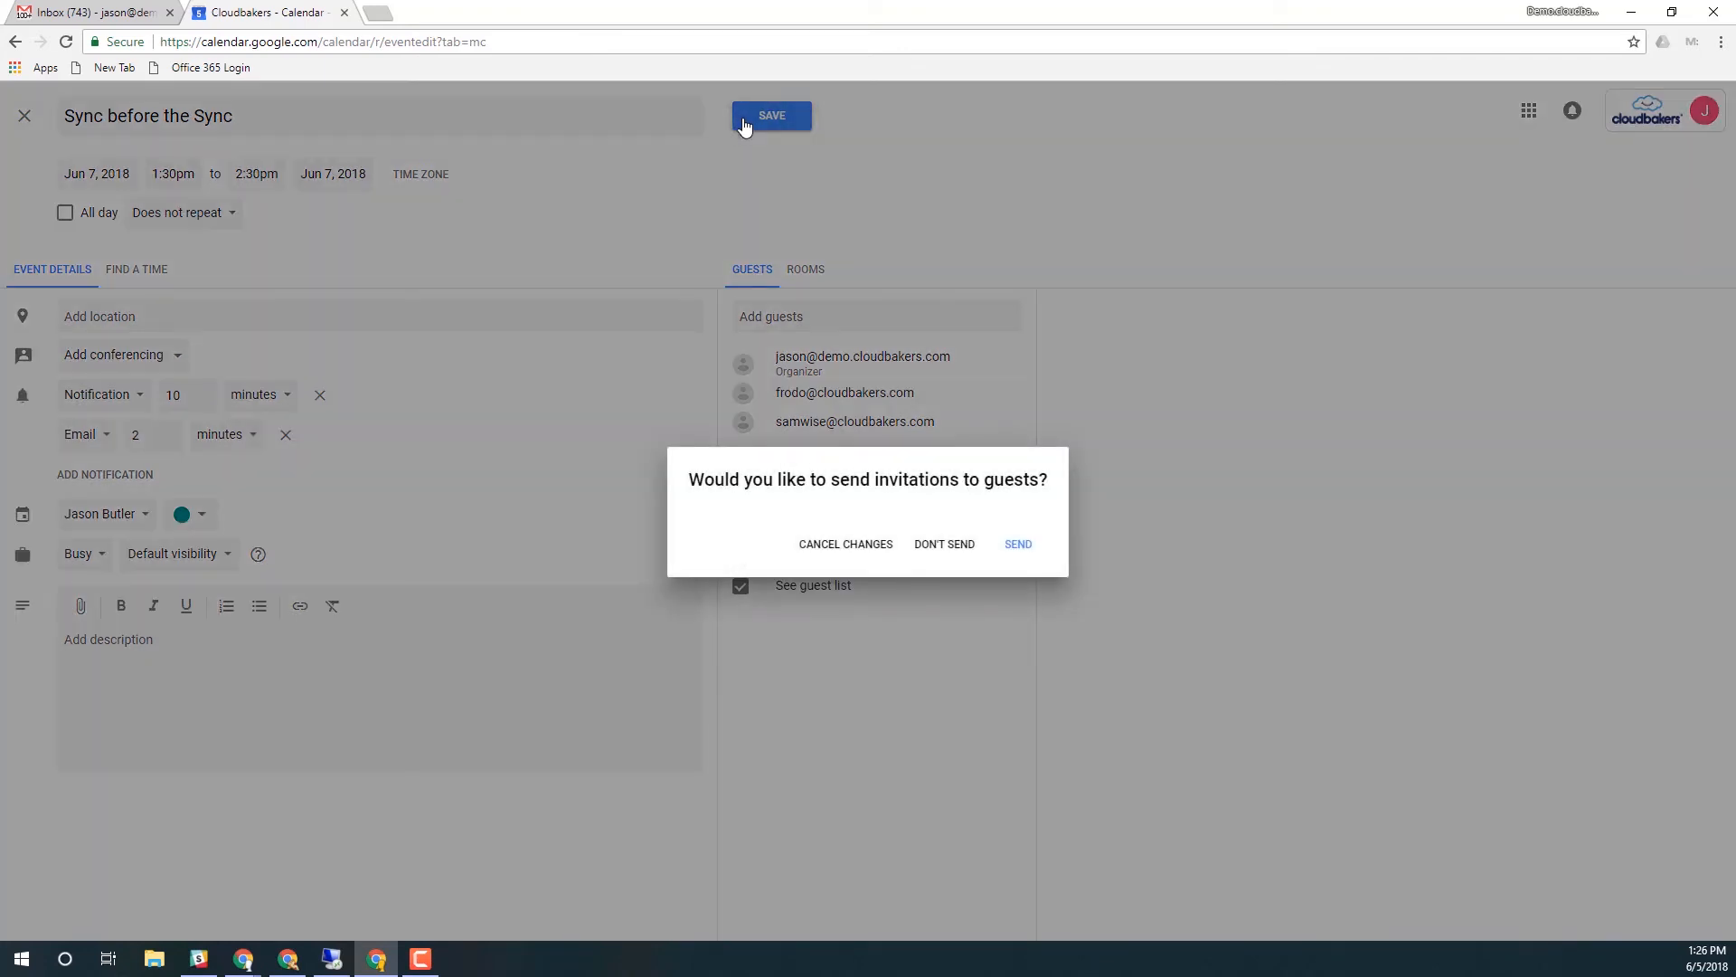
pyautogui.click(1032, 550)
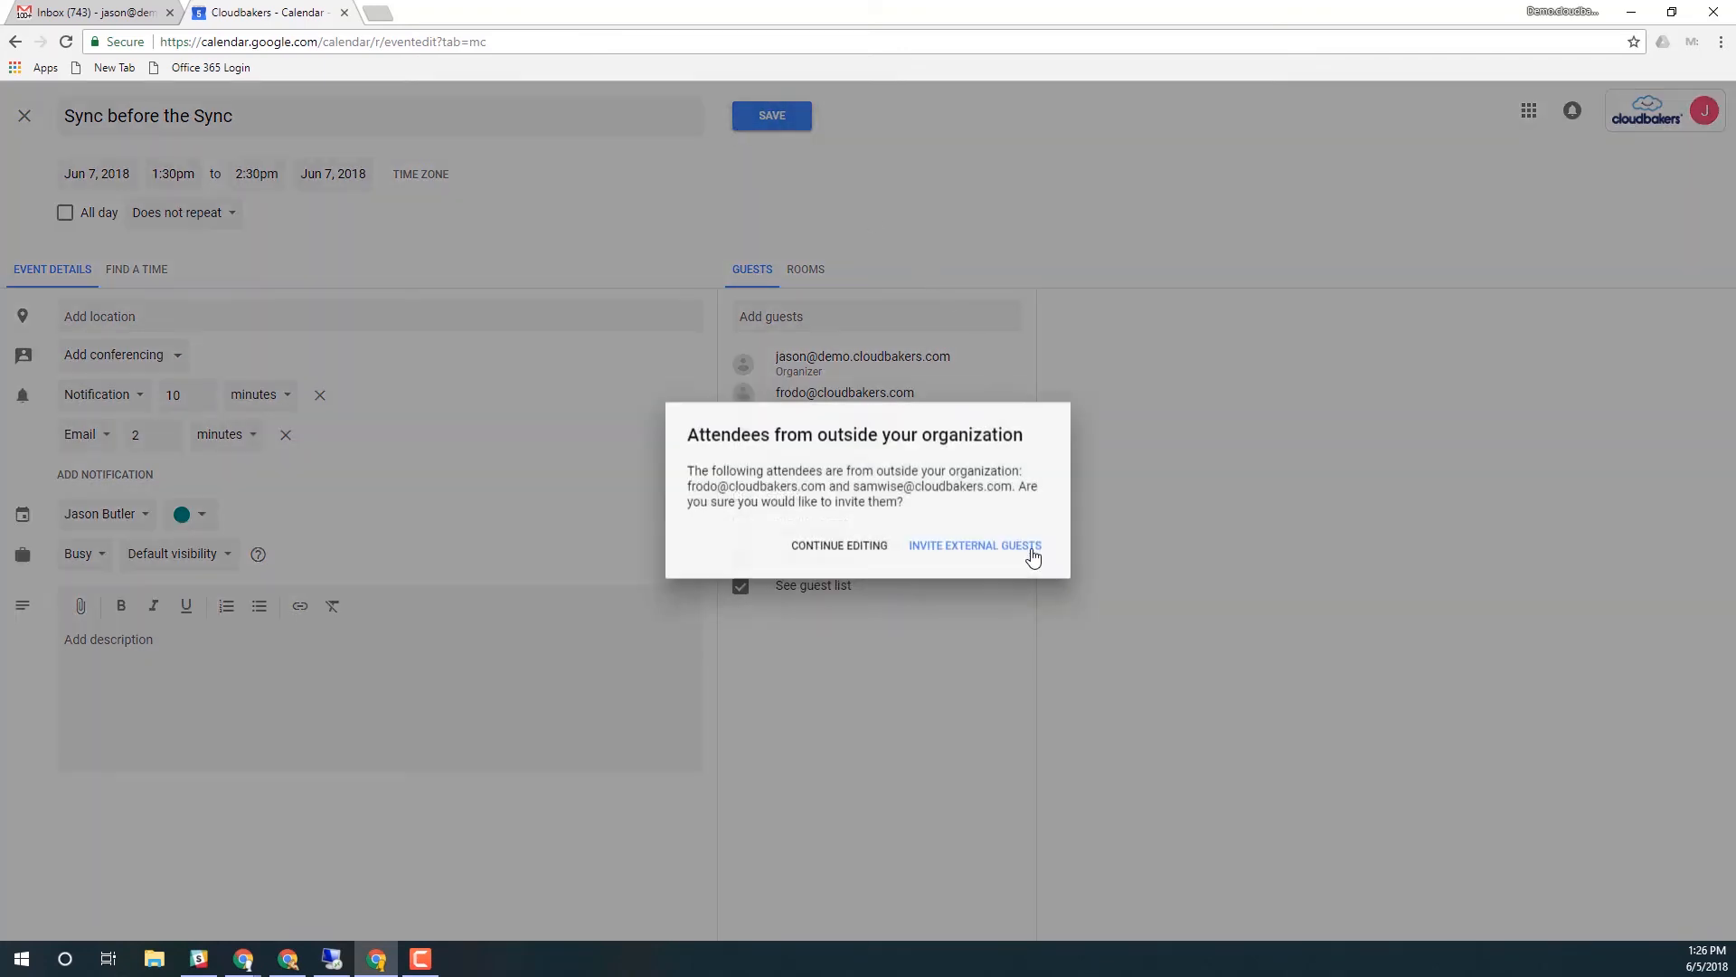
pyautogui.click(1014, 555)
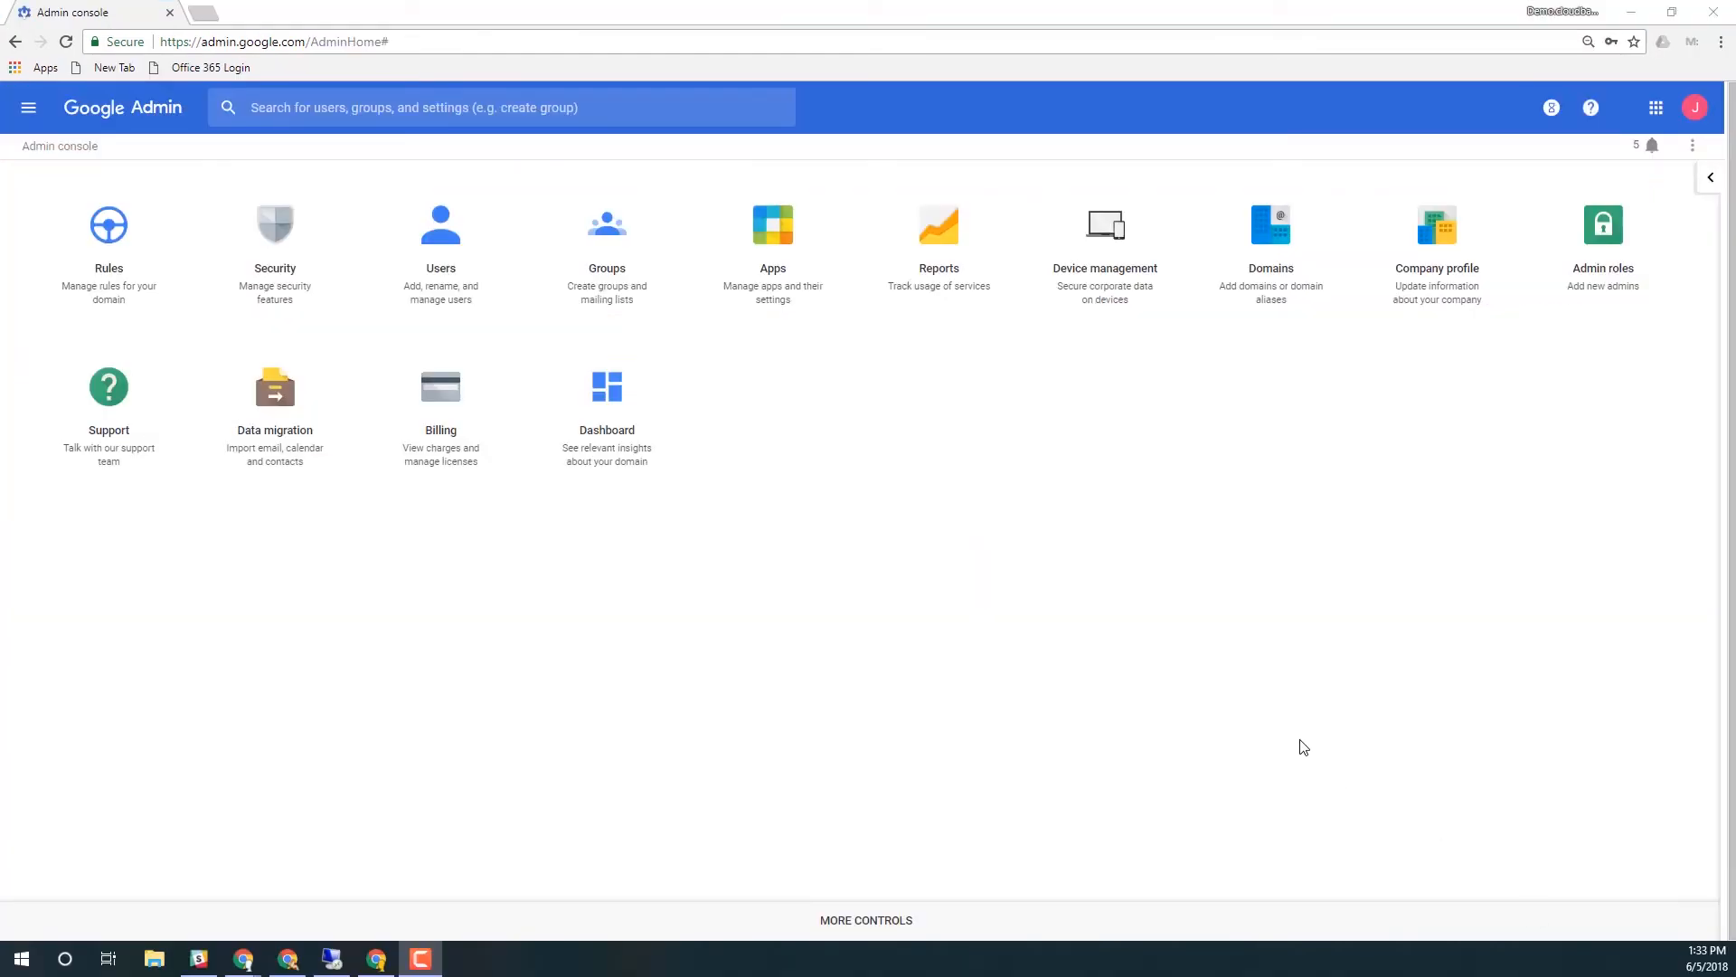
# Search the Admin console for each invited guest's e-mail address in turn
pyautogui.click(311, 109)
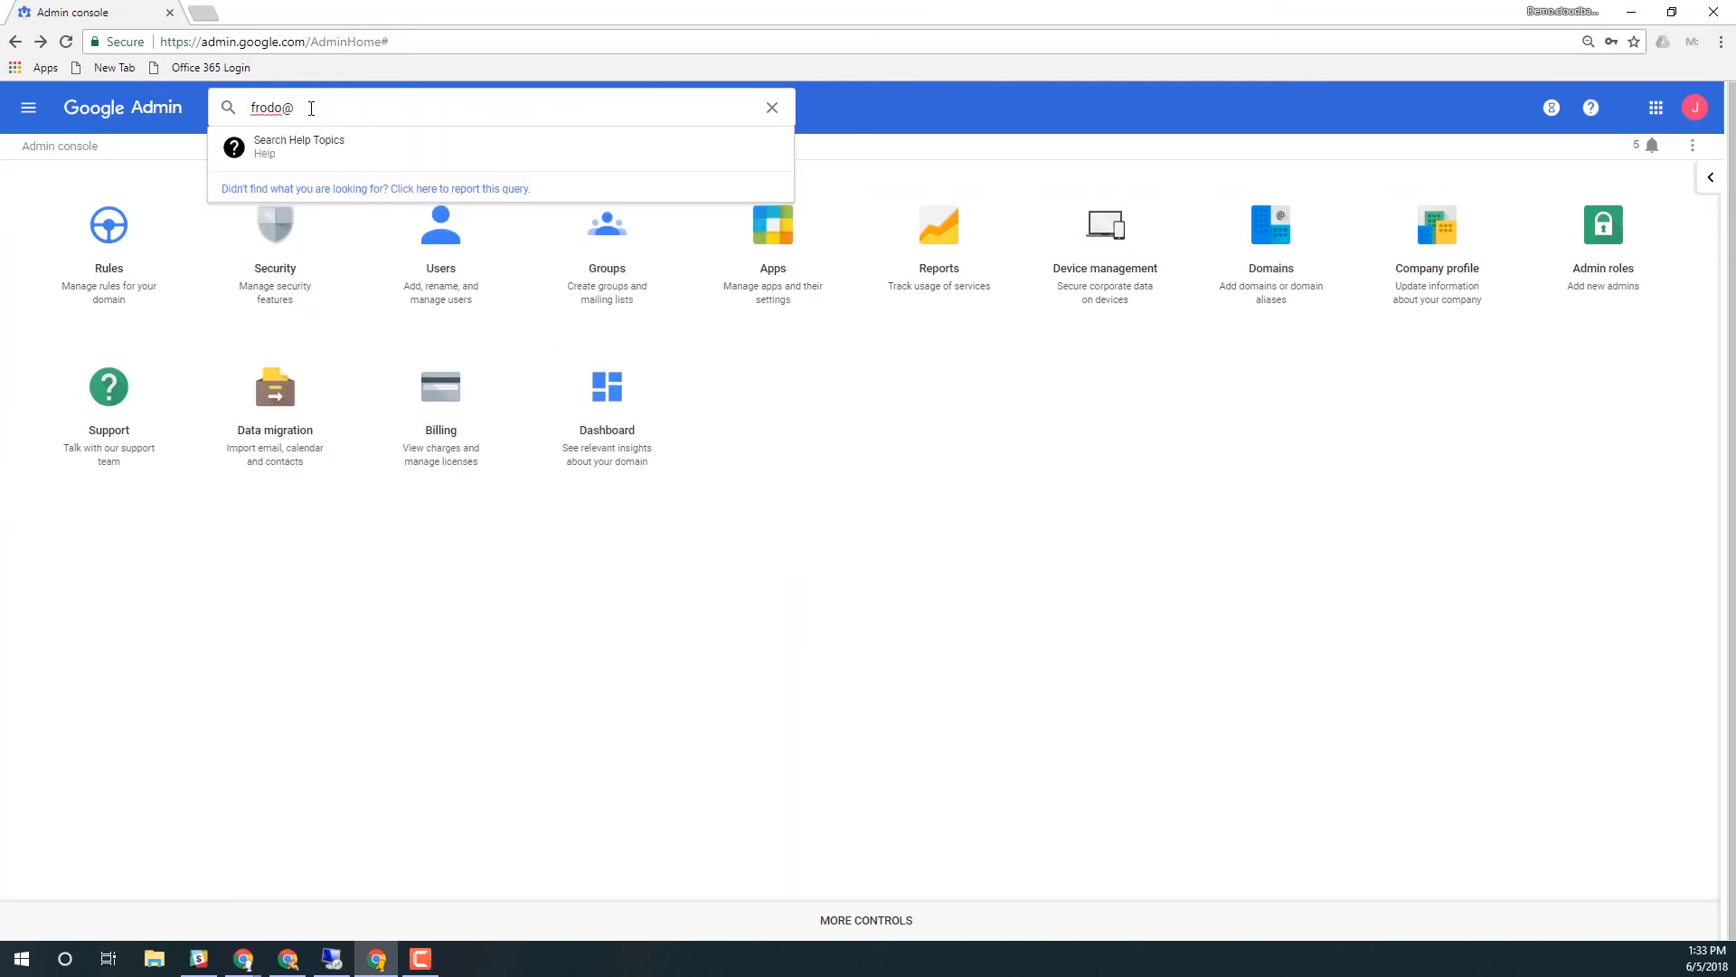
pyautogui.press('Return')
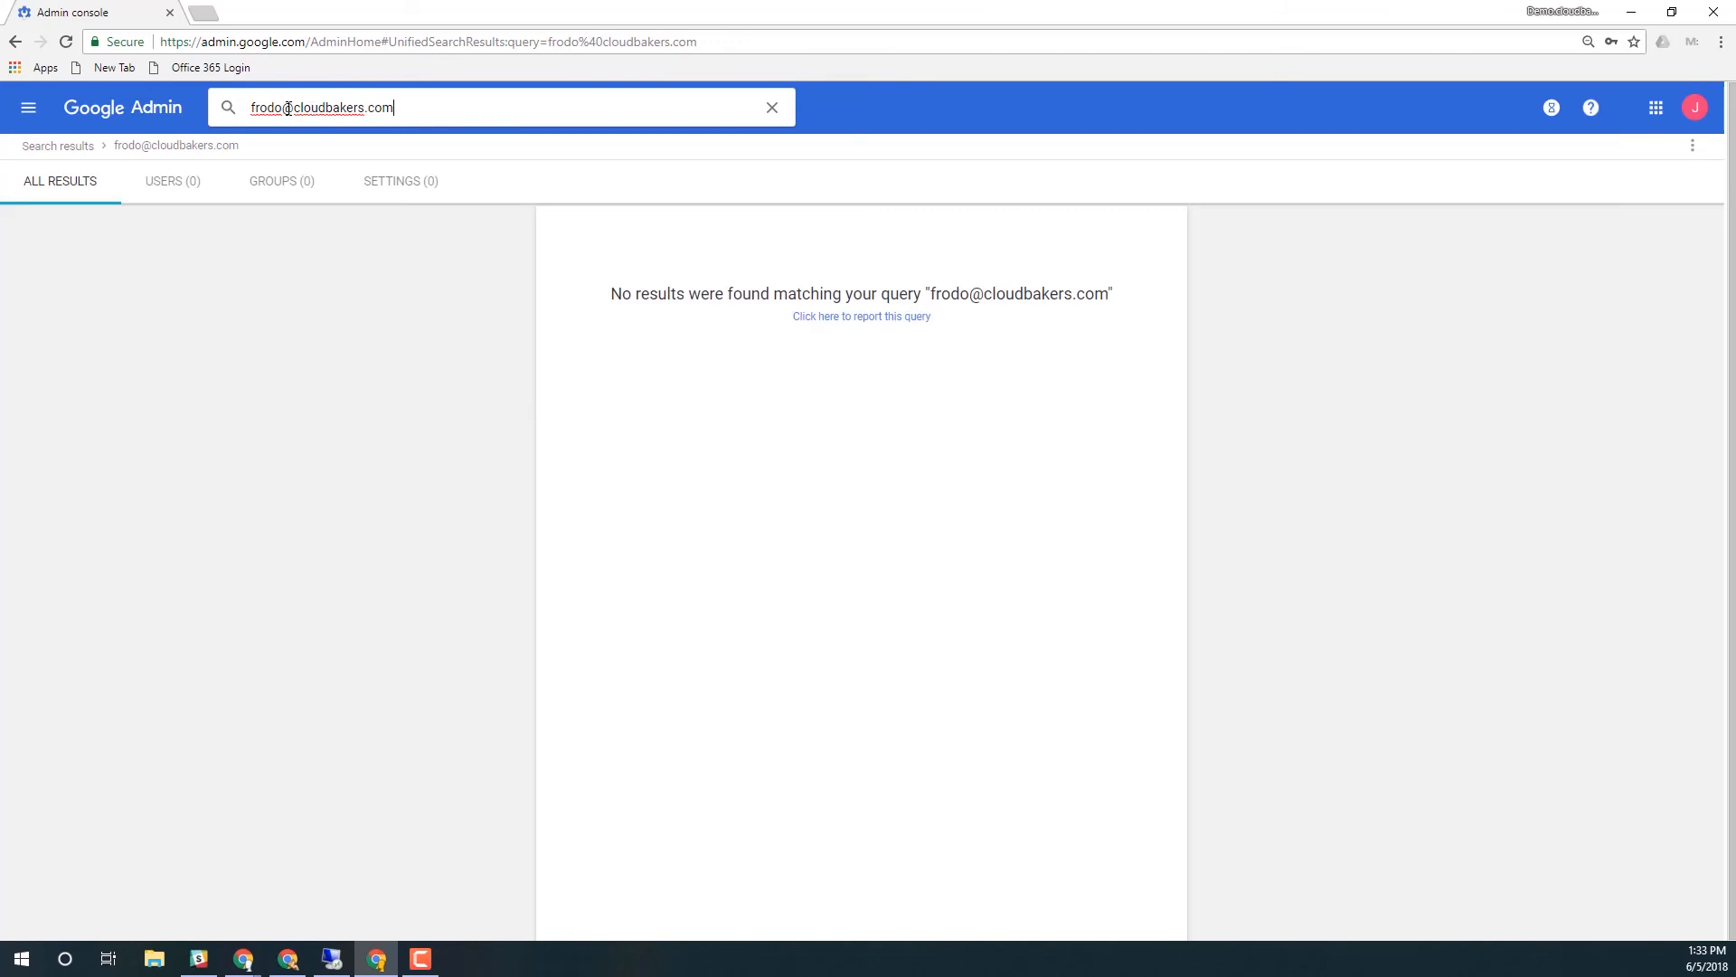
pyautogui.moveTo(424, 110); pyautogui.dragTo(173, 125)
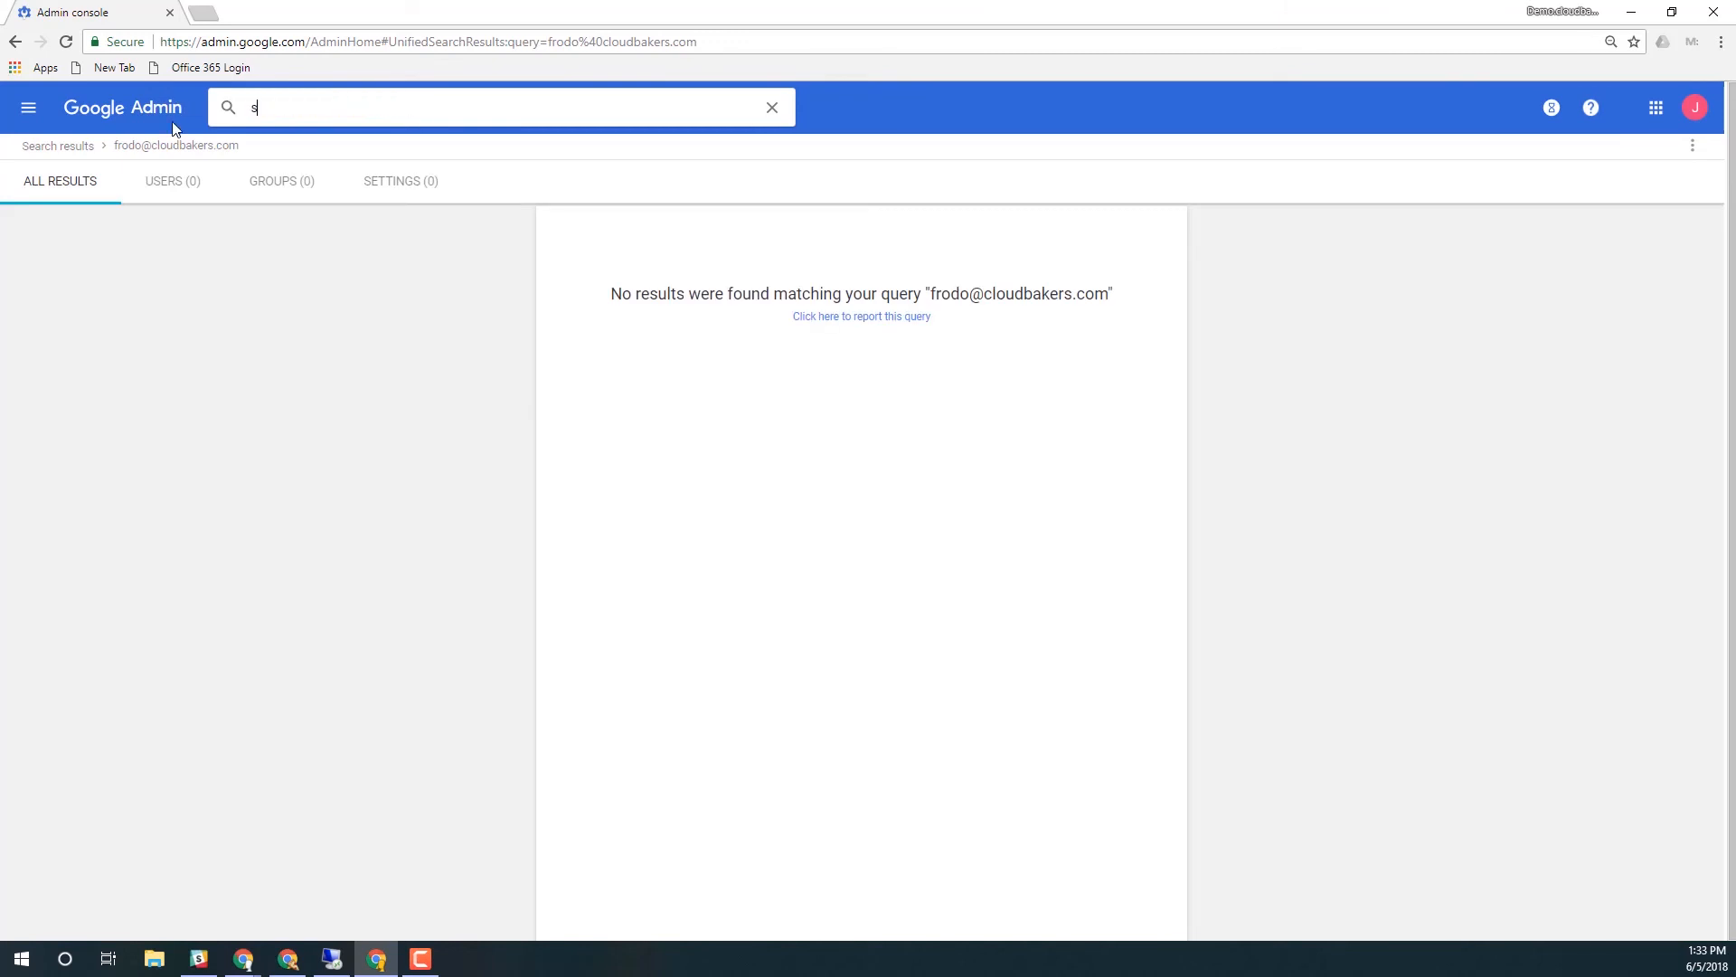
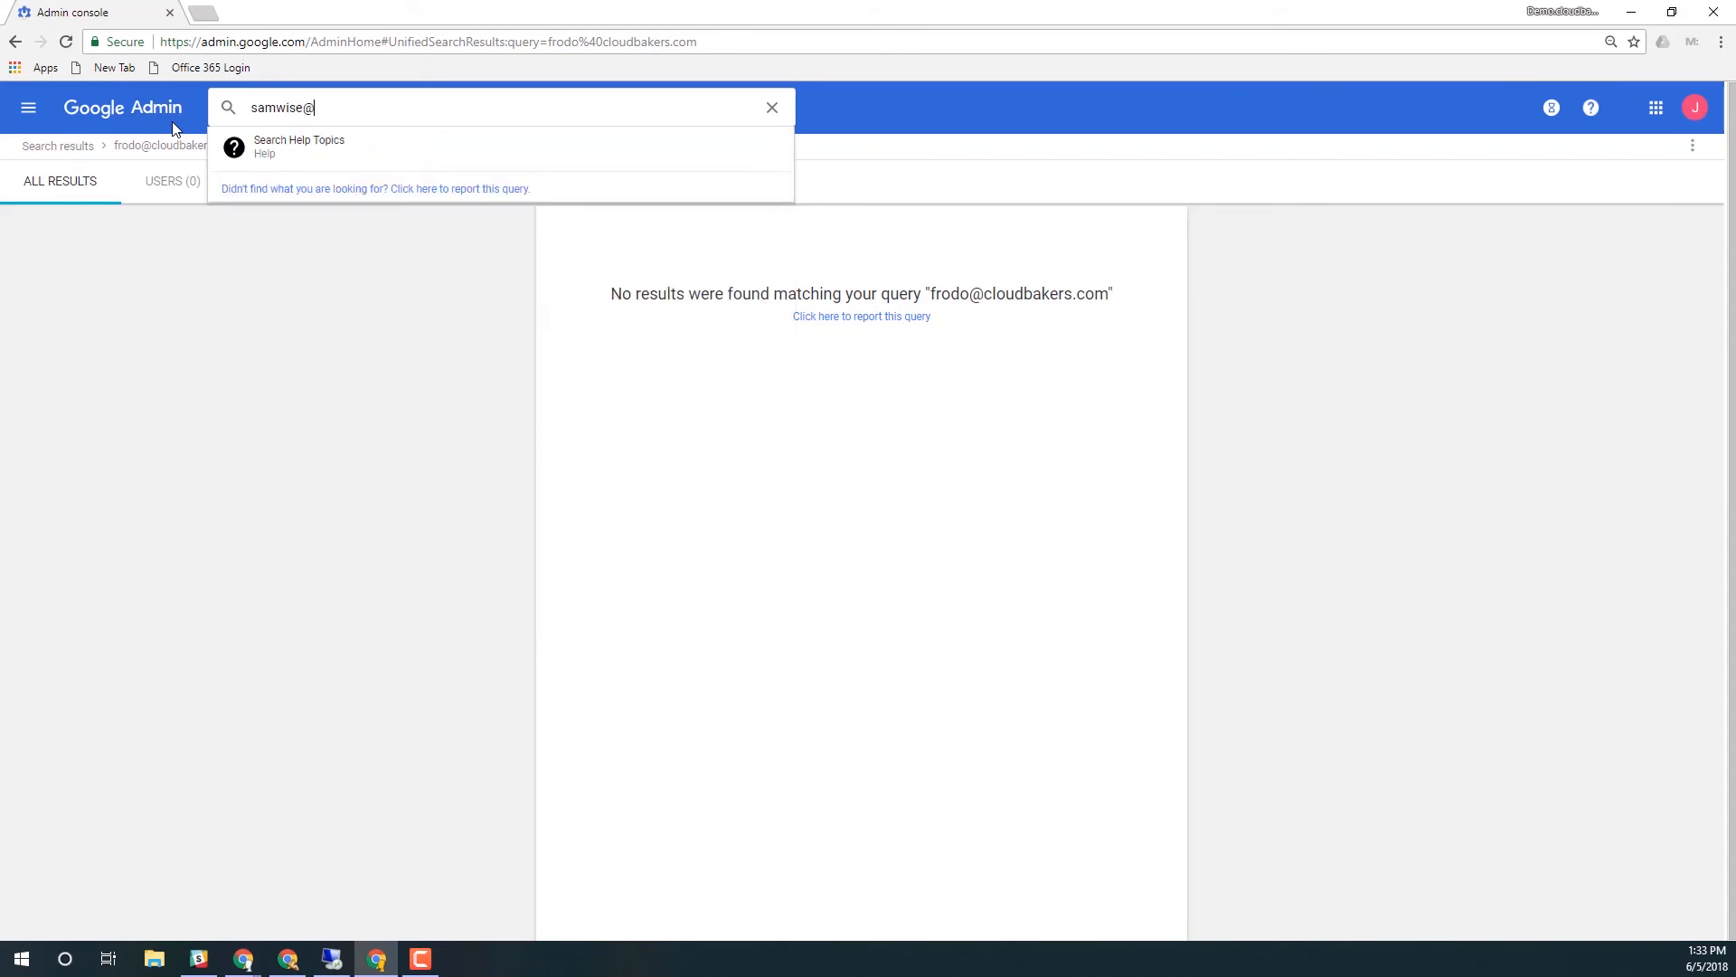
pyautogui.press('Return')
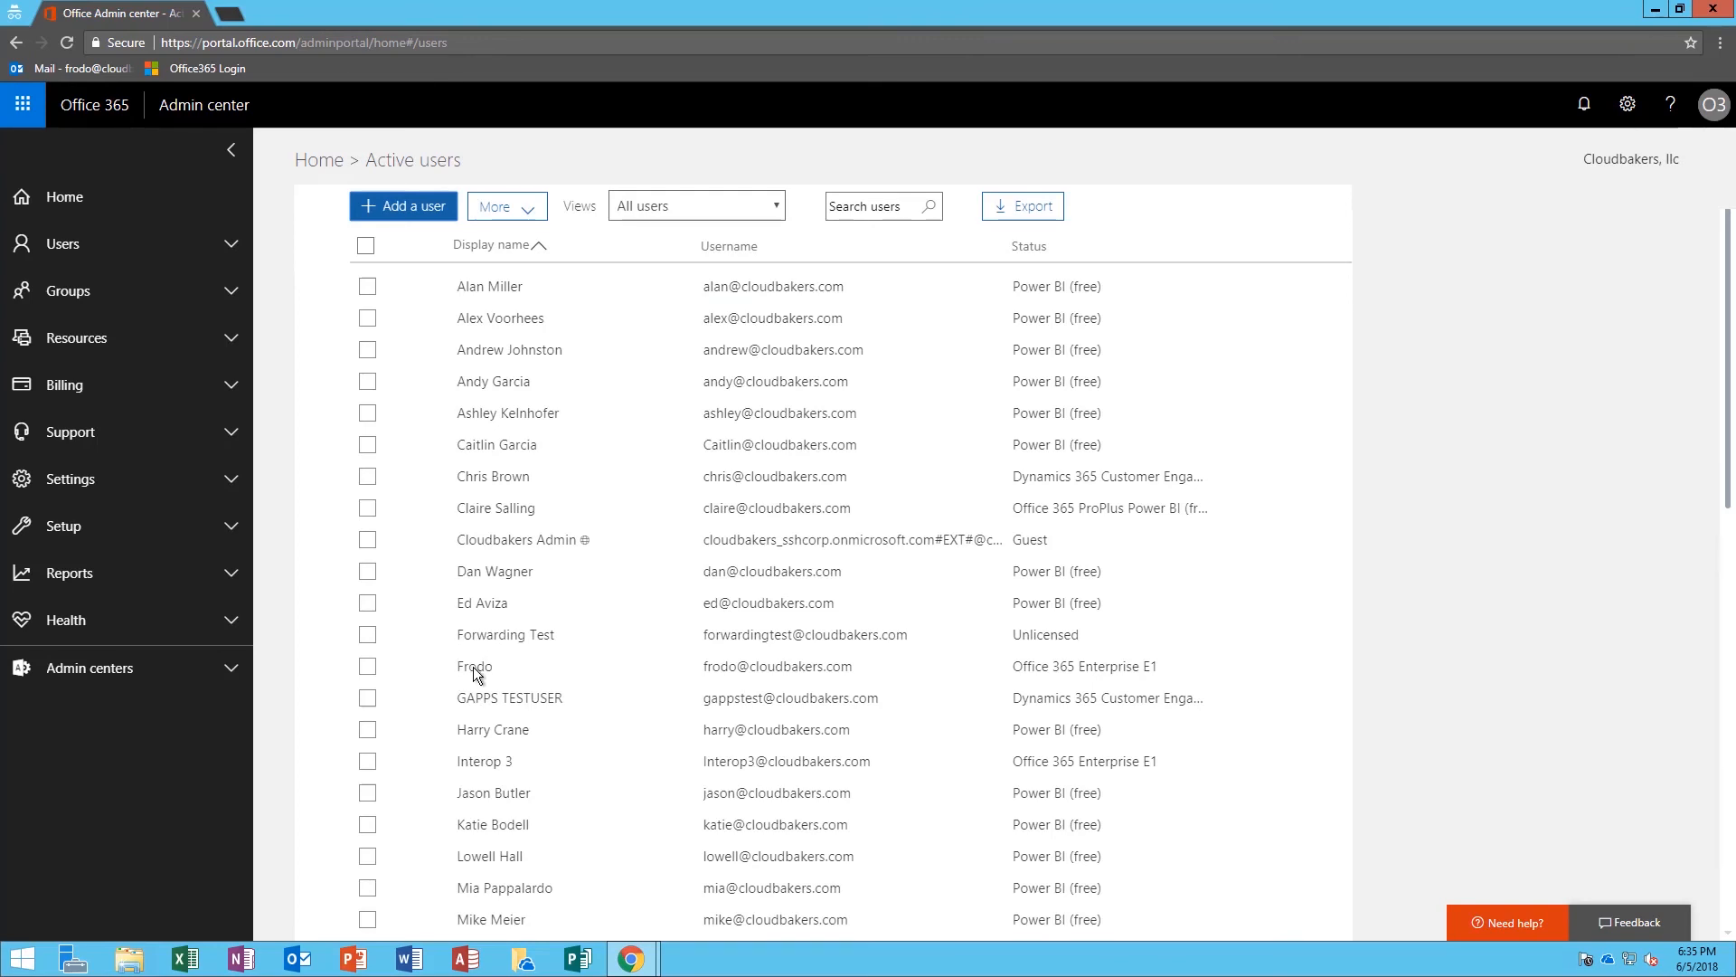
# Search the active users list for the organizer's e-mail address
pyautogui.click(870, 206)
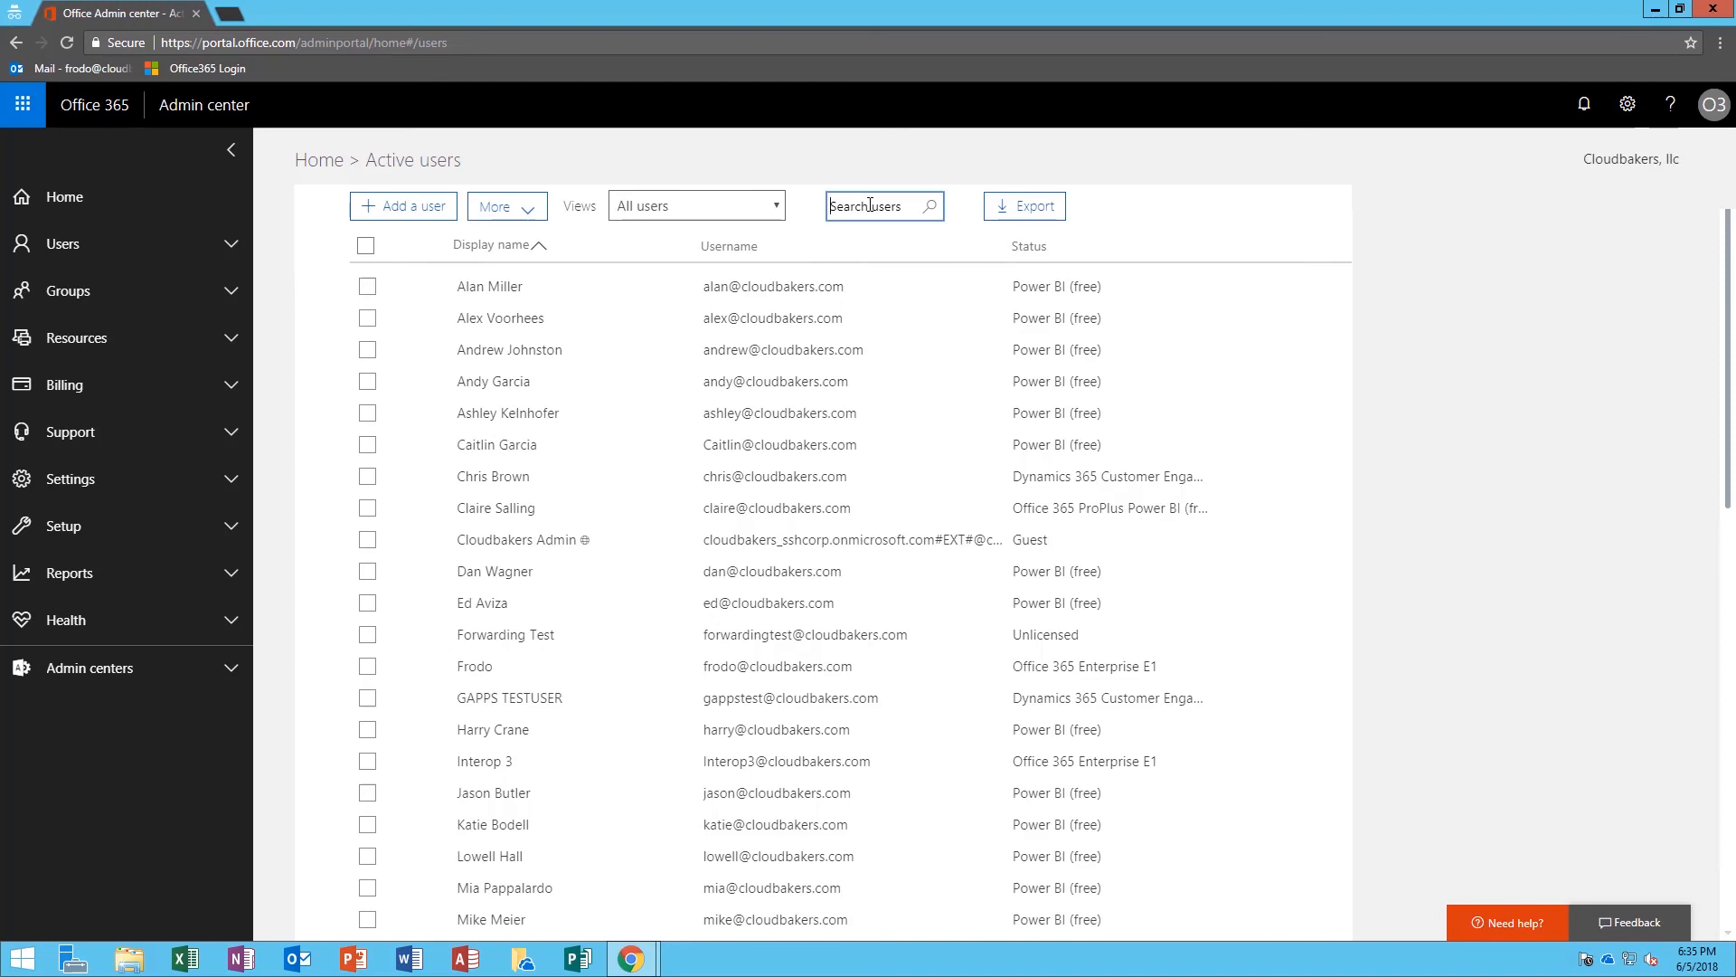
pyautogui.press('Return')
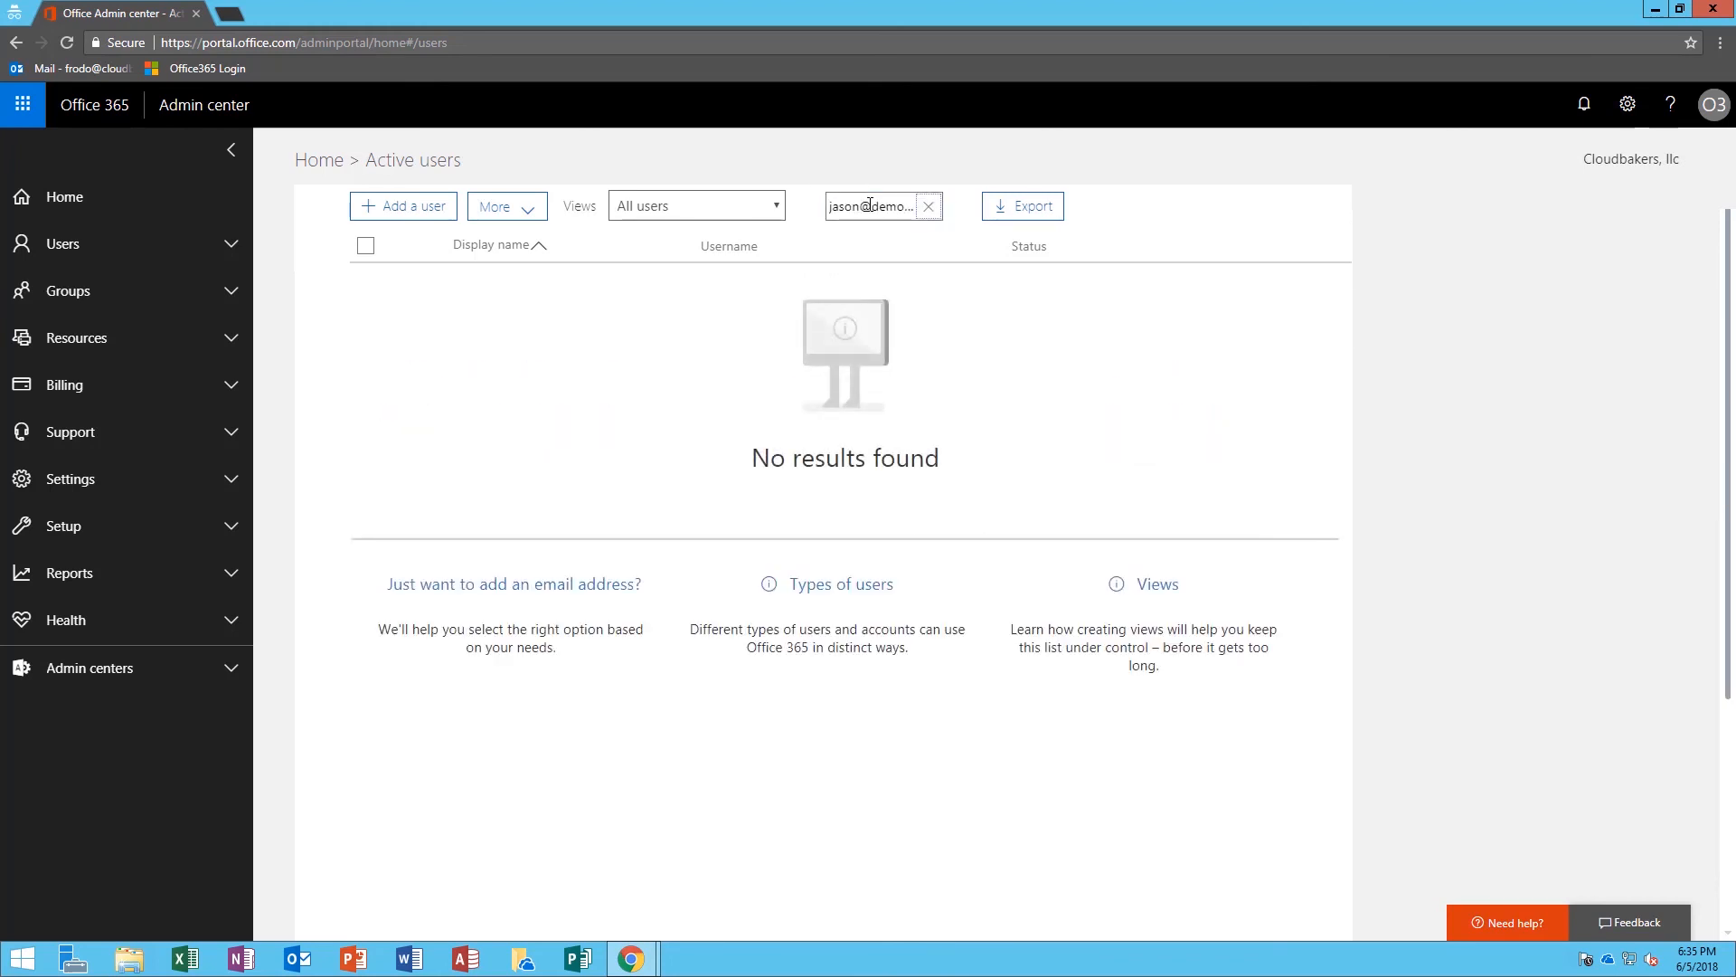
# Clear the search, then look up the first guest and then the second guest by name
pyautogui.click(928, 207)
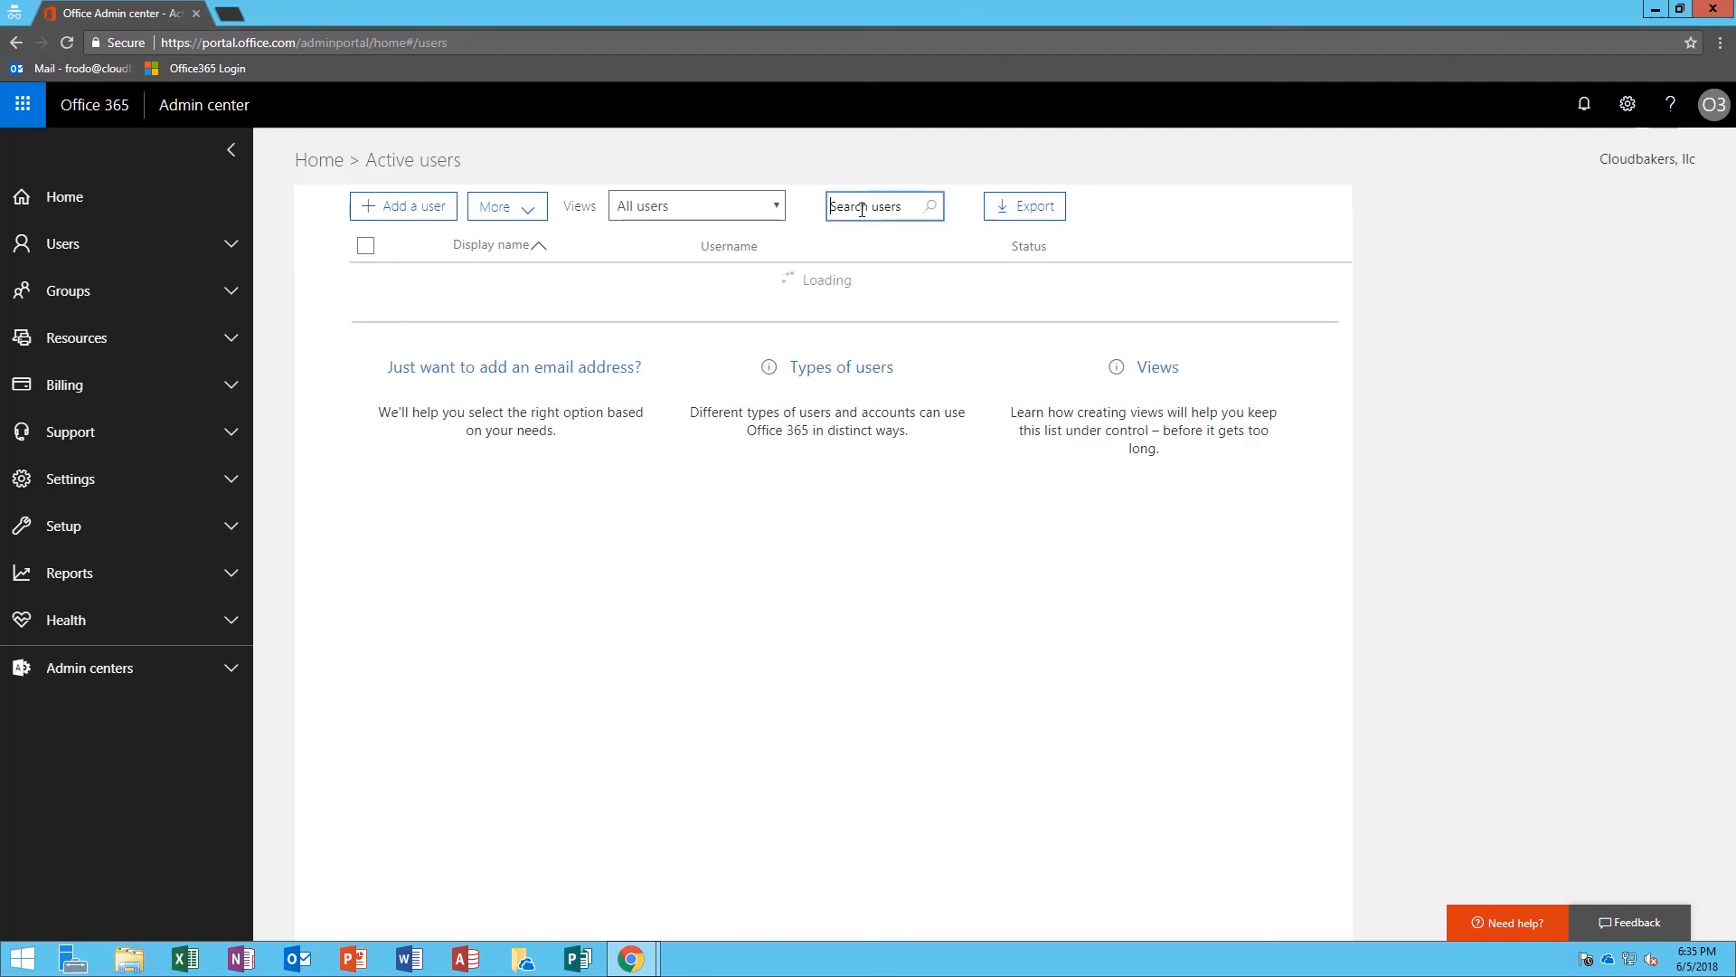
pyautogui.write('frodo')
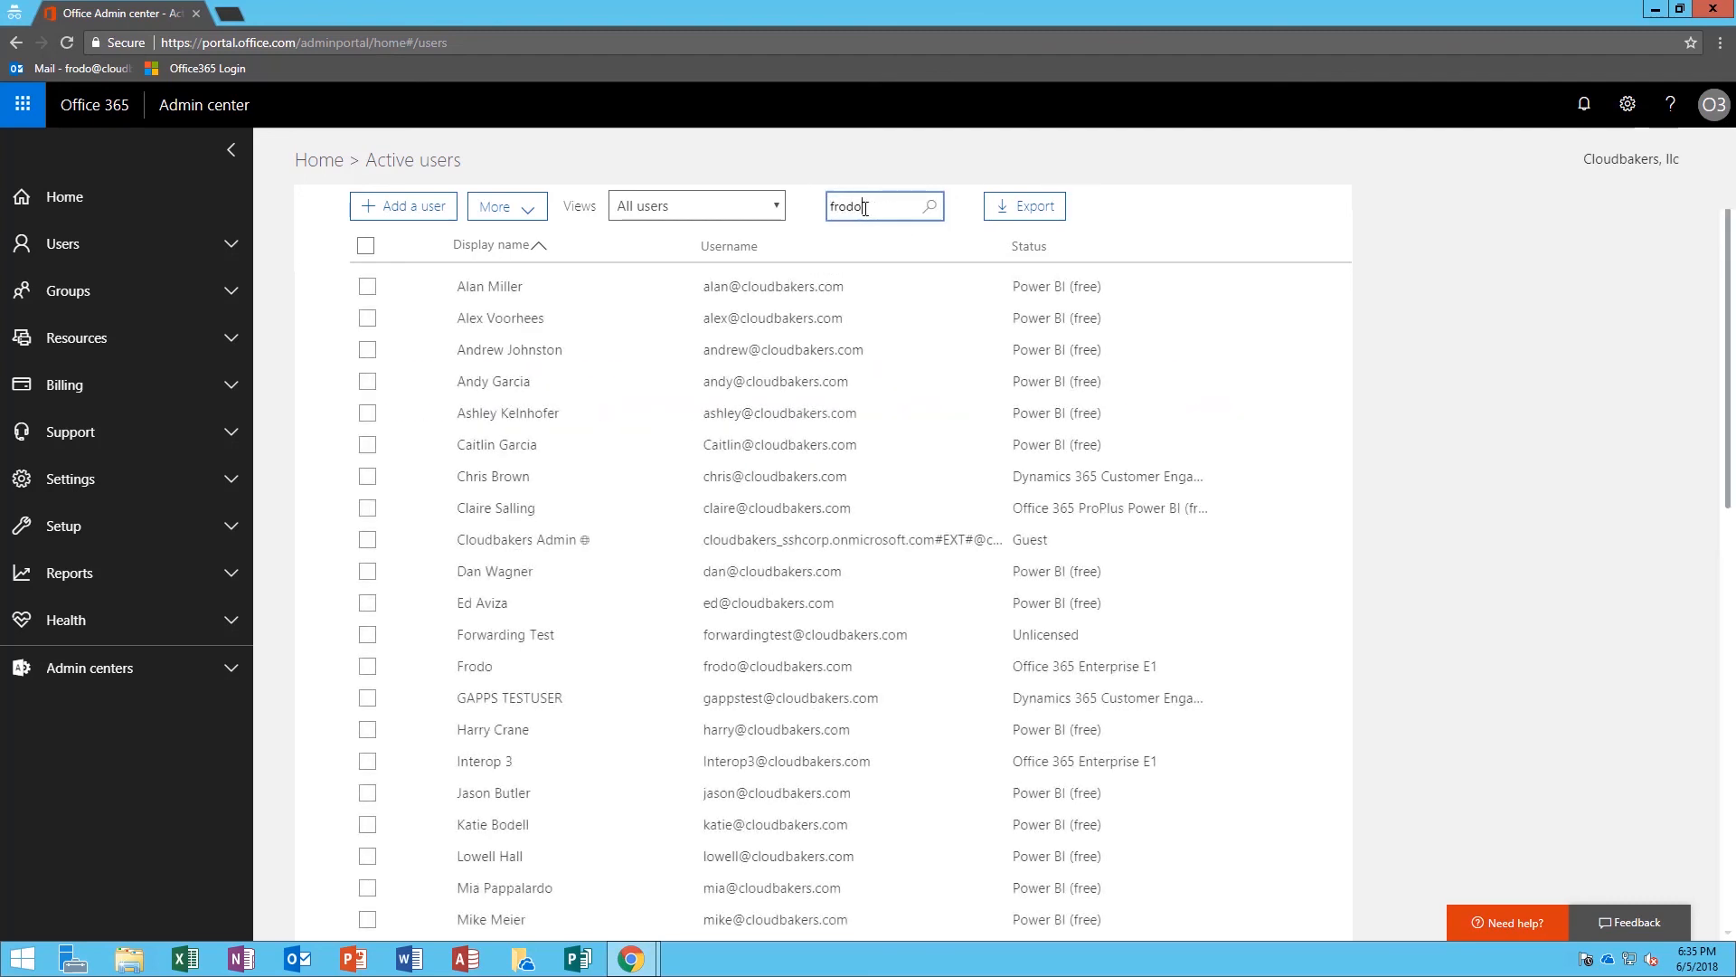
pyautogui.press('Return')
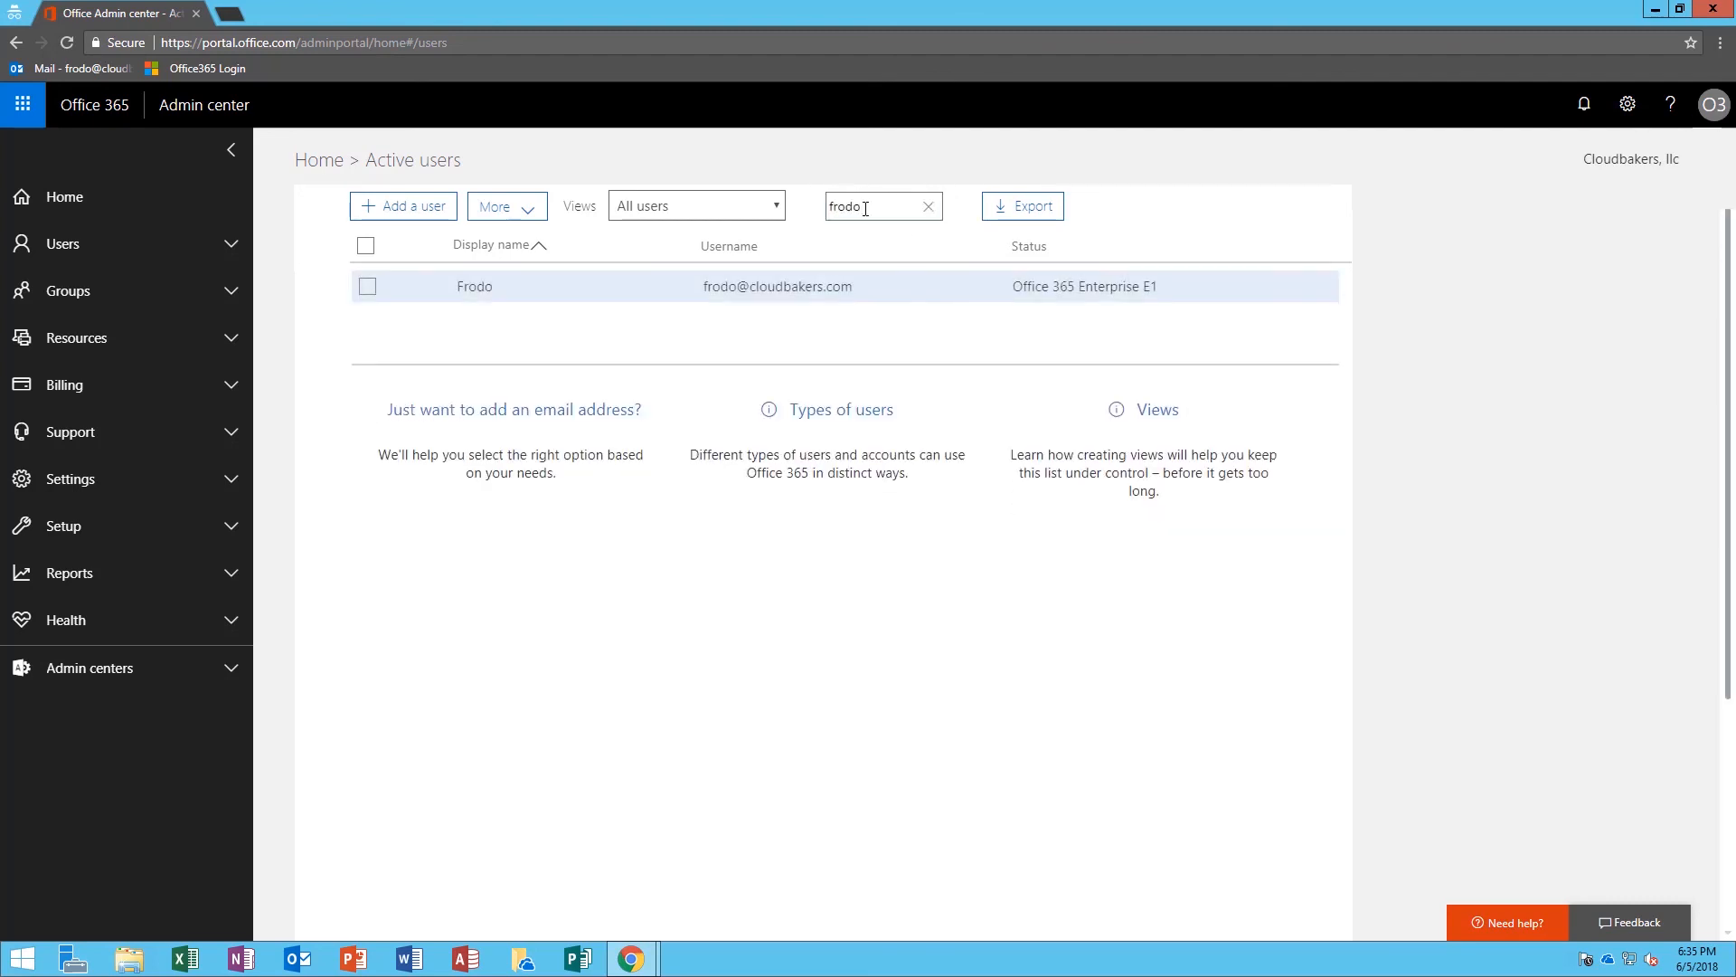
pyautogui.doubleClick(866, 207)
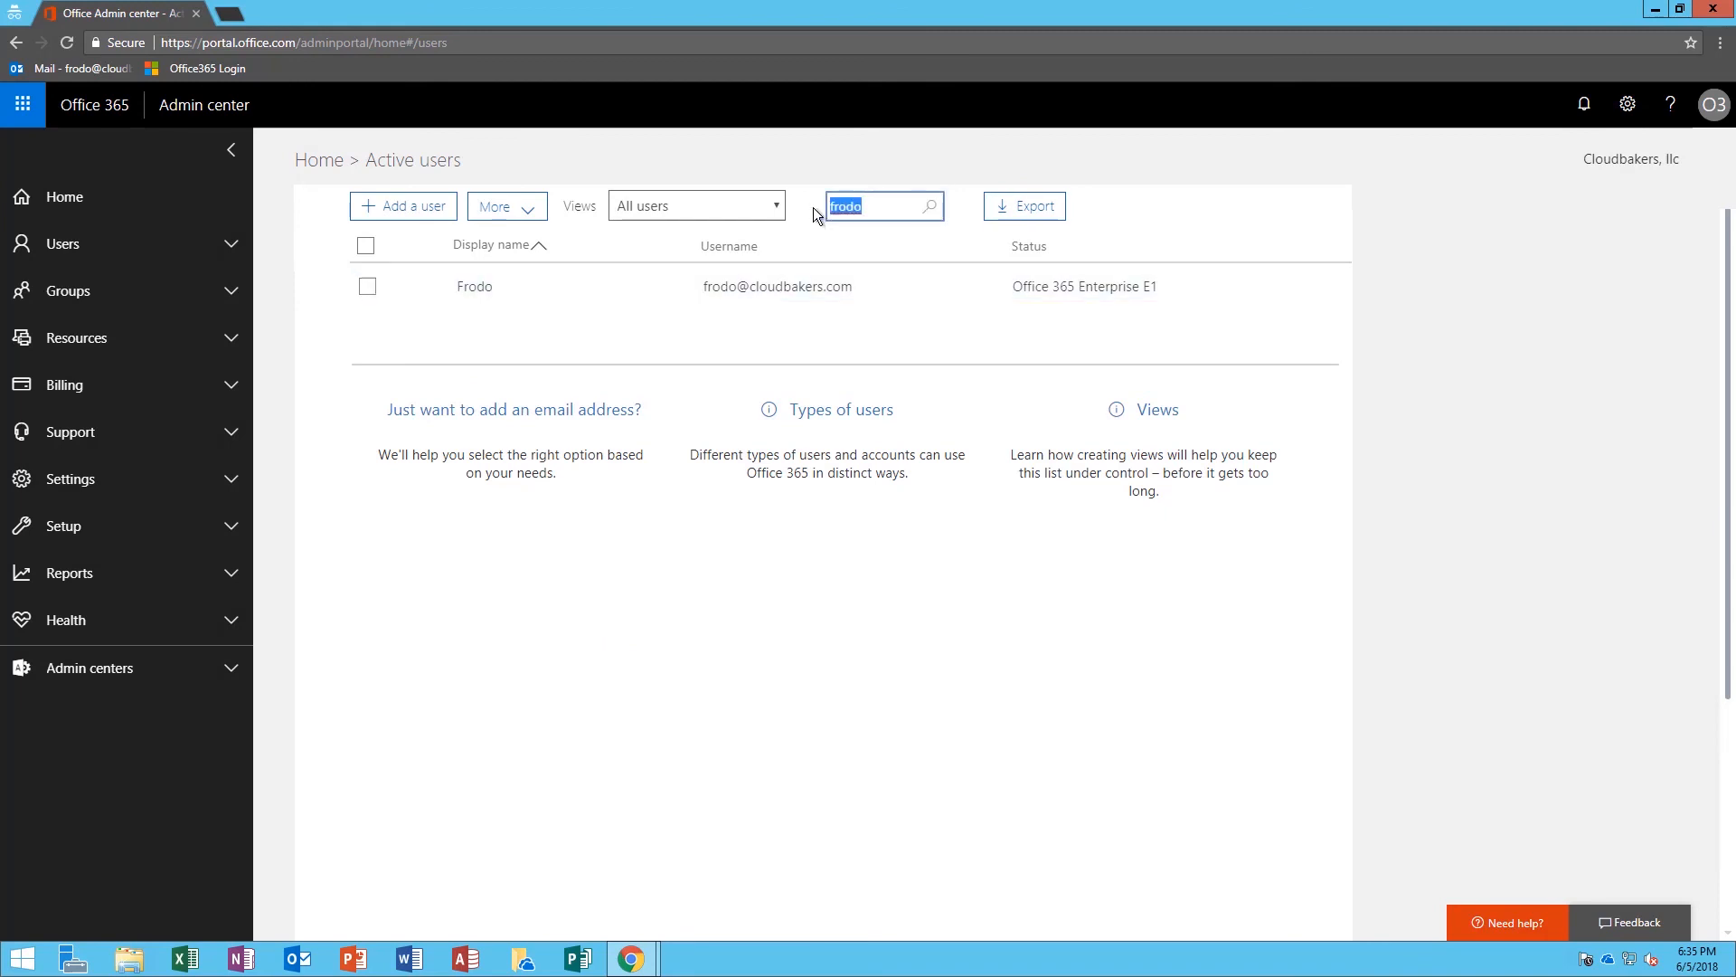
pyautogui.write('samwise')
pyautogui.press('Return')
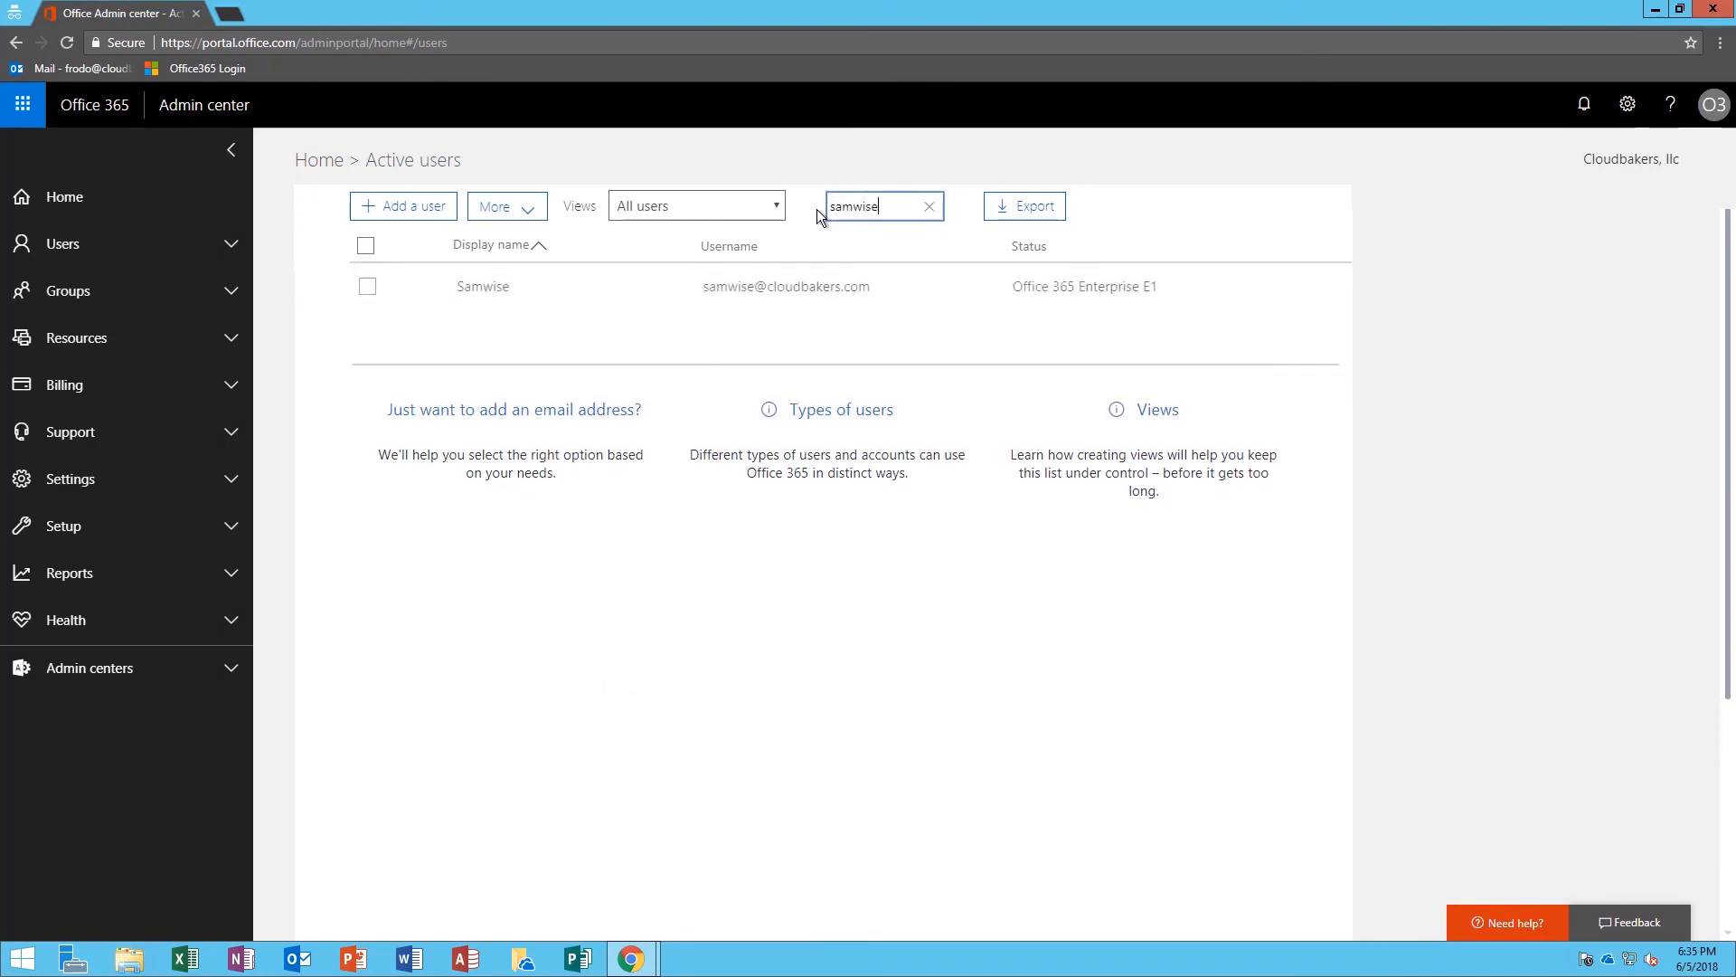